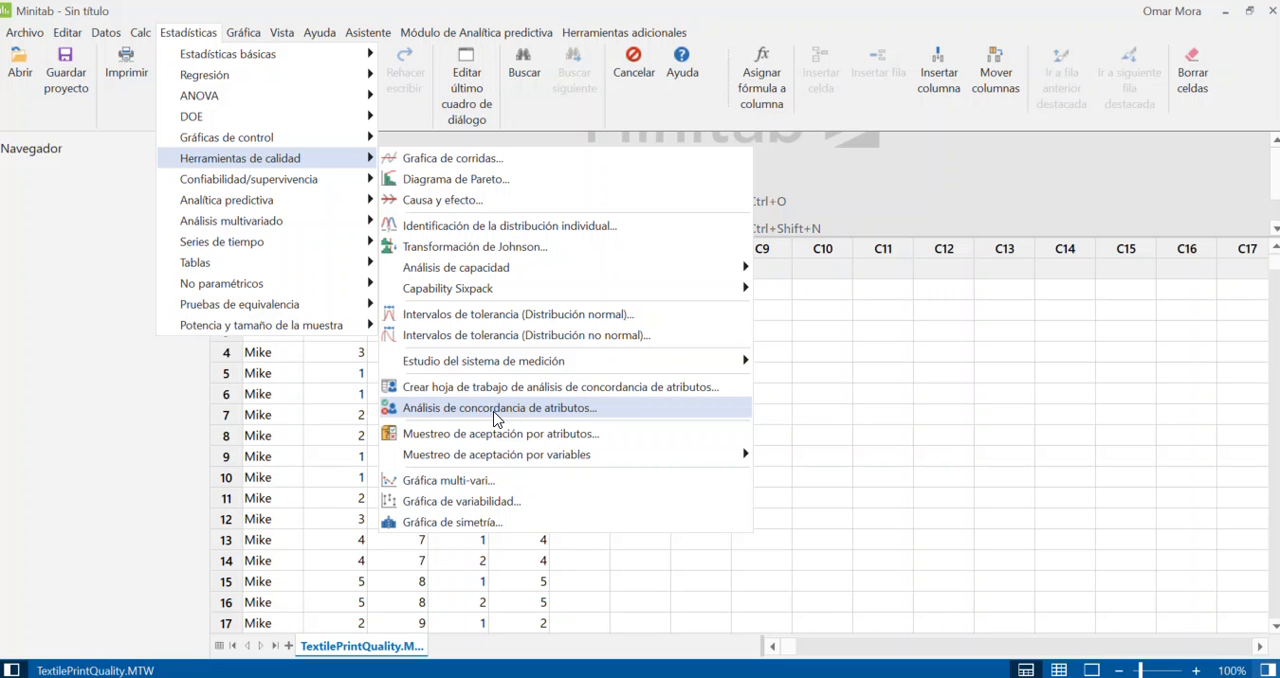
Step: Switch to the browser and look over the opening pages of the AAA-ACA attribute agreement training PDF in Google Drive
drag(0, 436, 457, 43)
click(817, 14)
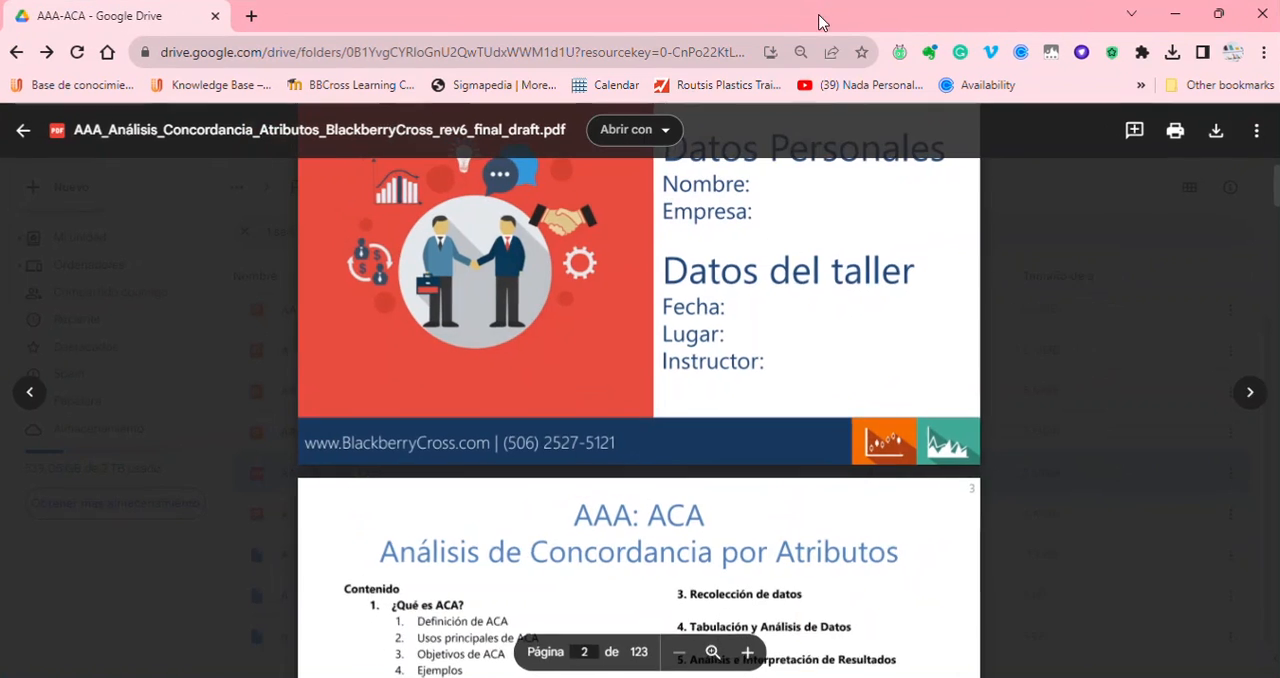
scroll(690, 273, up, 1)
scroll(450, 230, up, 1)
scroll(450, 230, up, 3)
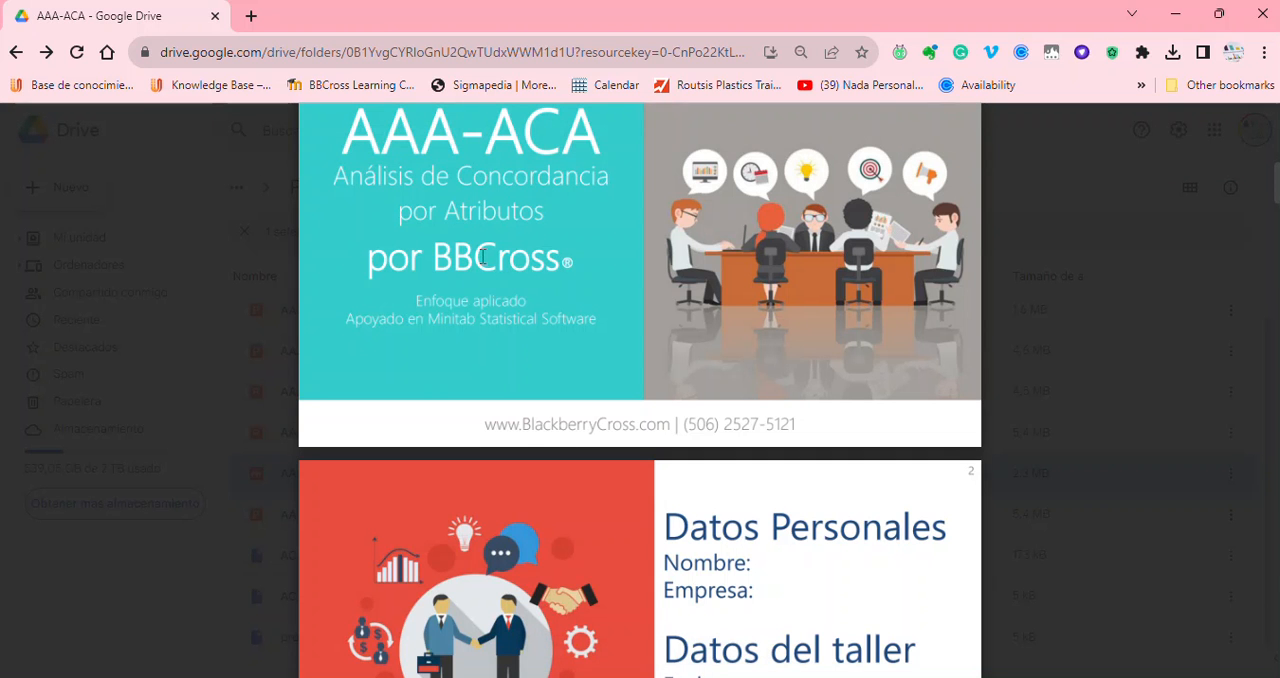
scroll(482, 256, down, 6)
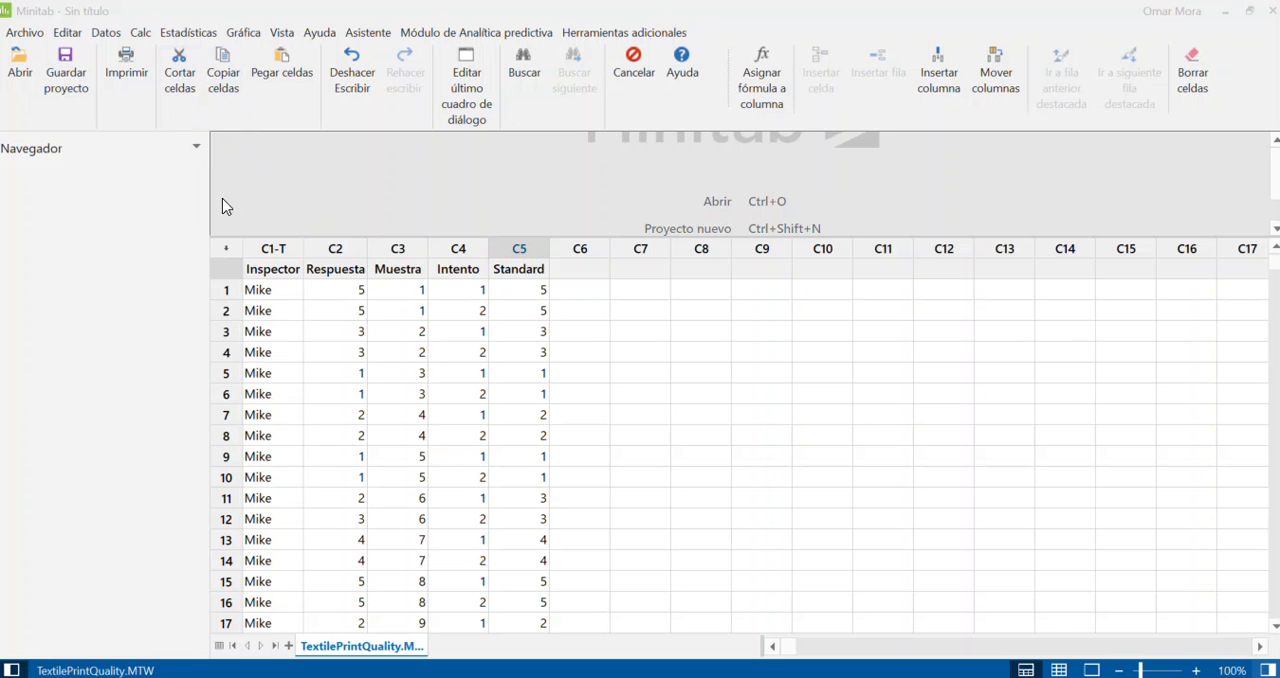
Step: Switch back to Minitab and examine the Inspector, Respuesta, Muestra and Standard columns of the TextilePrintQuality worksheet
click(275, 268)
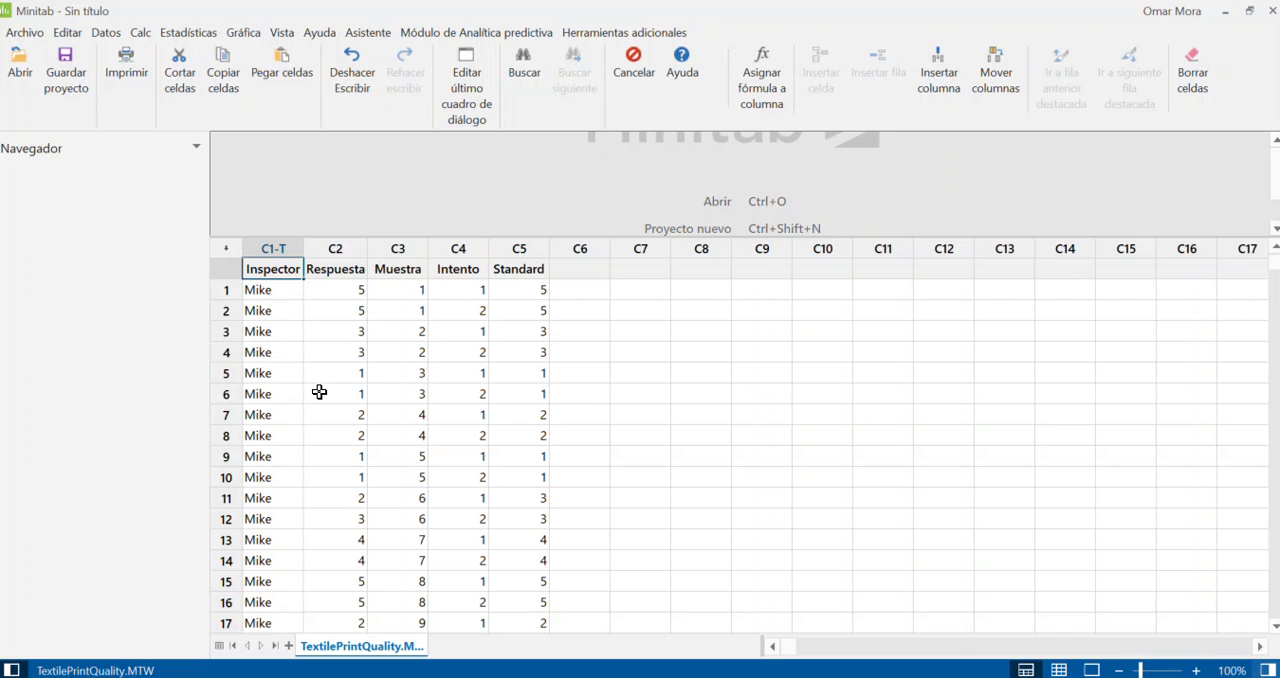
click(319, 393)
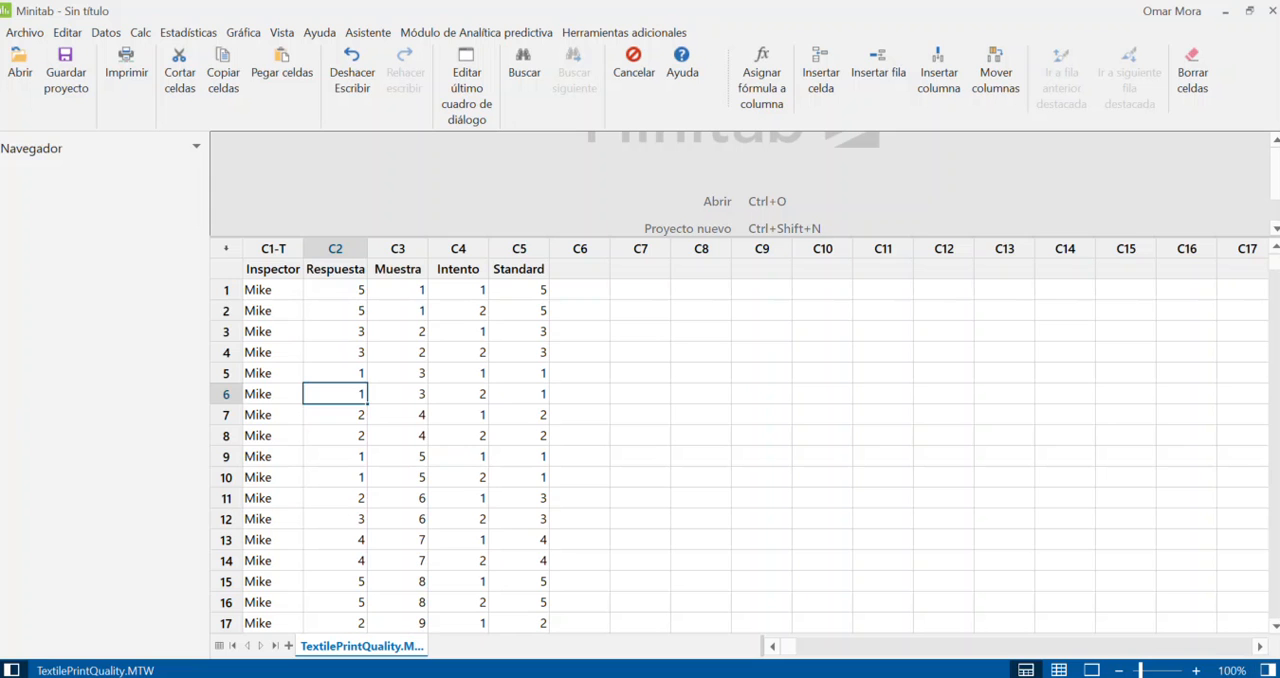
click(515, 249)
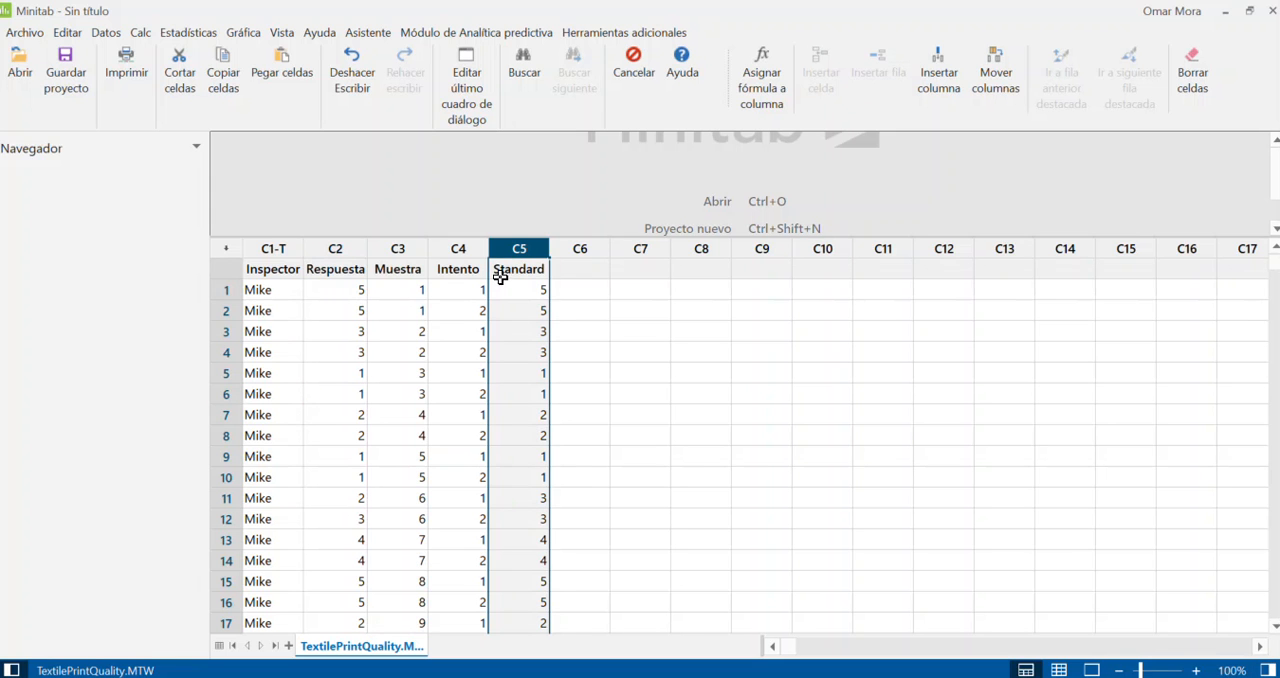
click(263, 250)
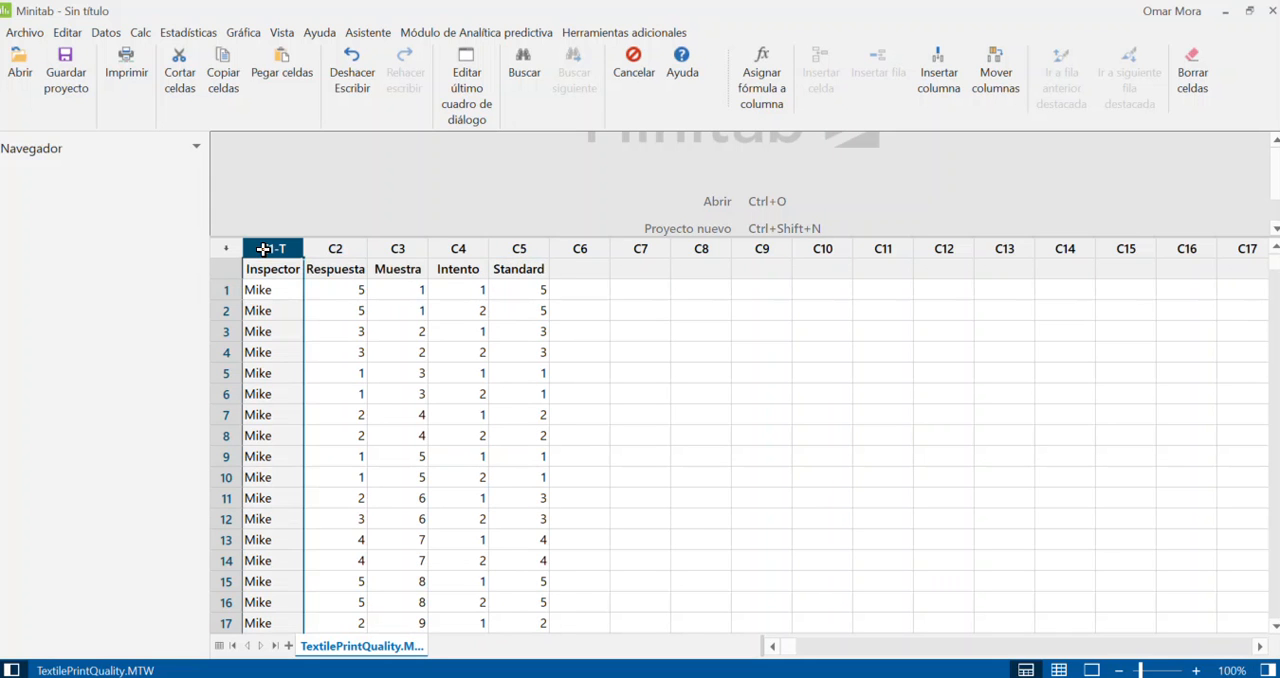
drag(258, 290, 263, 519)
click(729, 437)
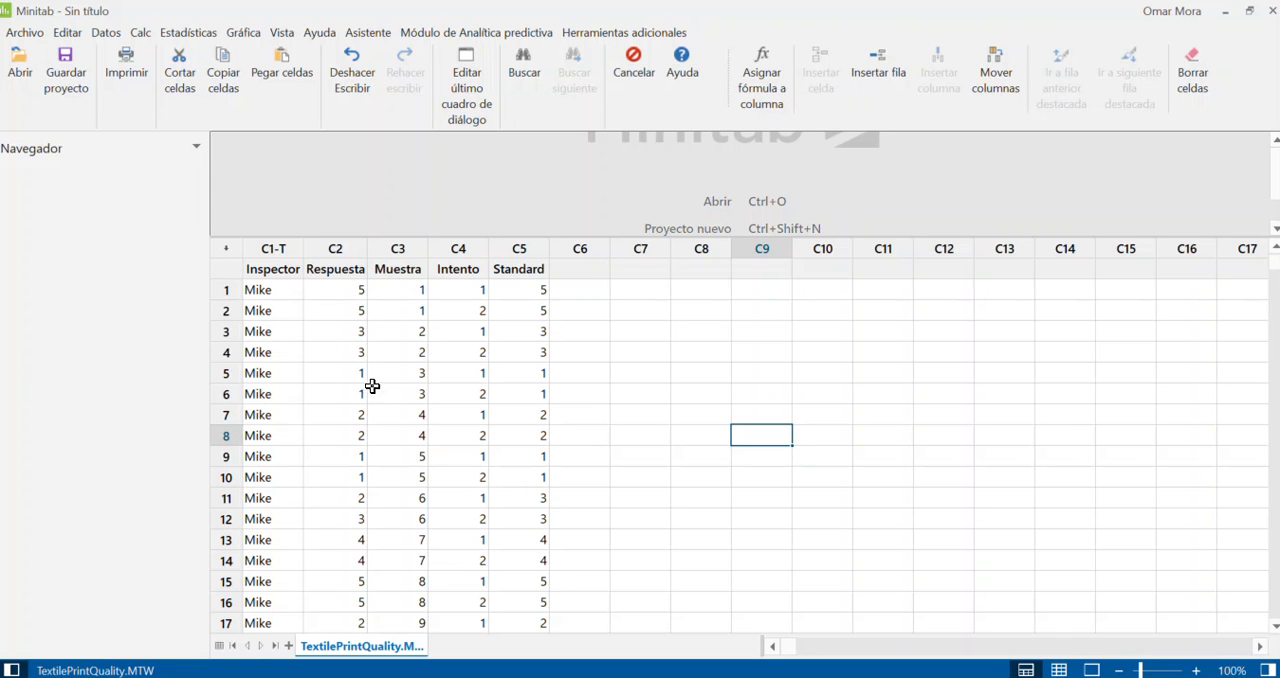
click(267, 250)
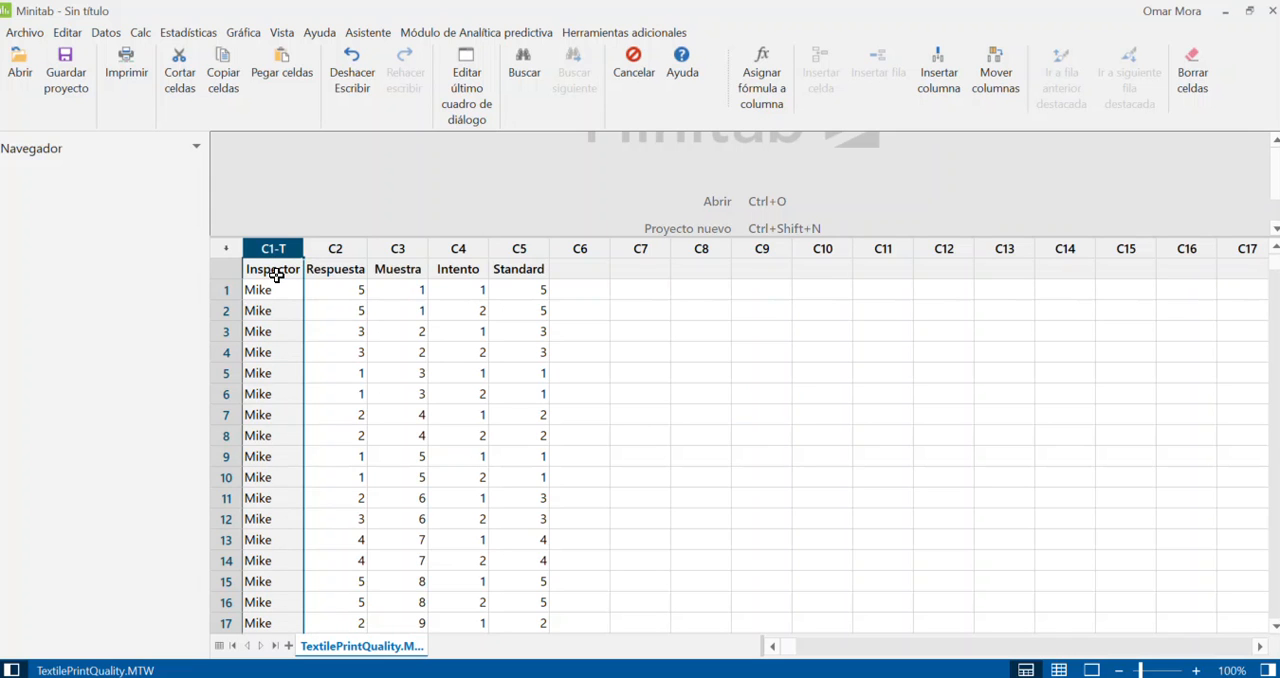
click(275, 274)
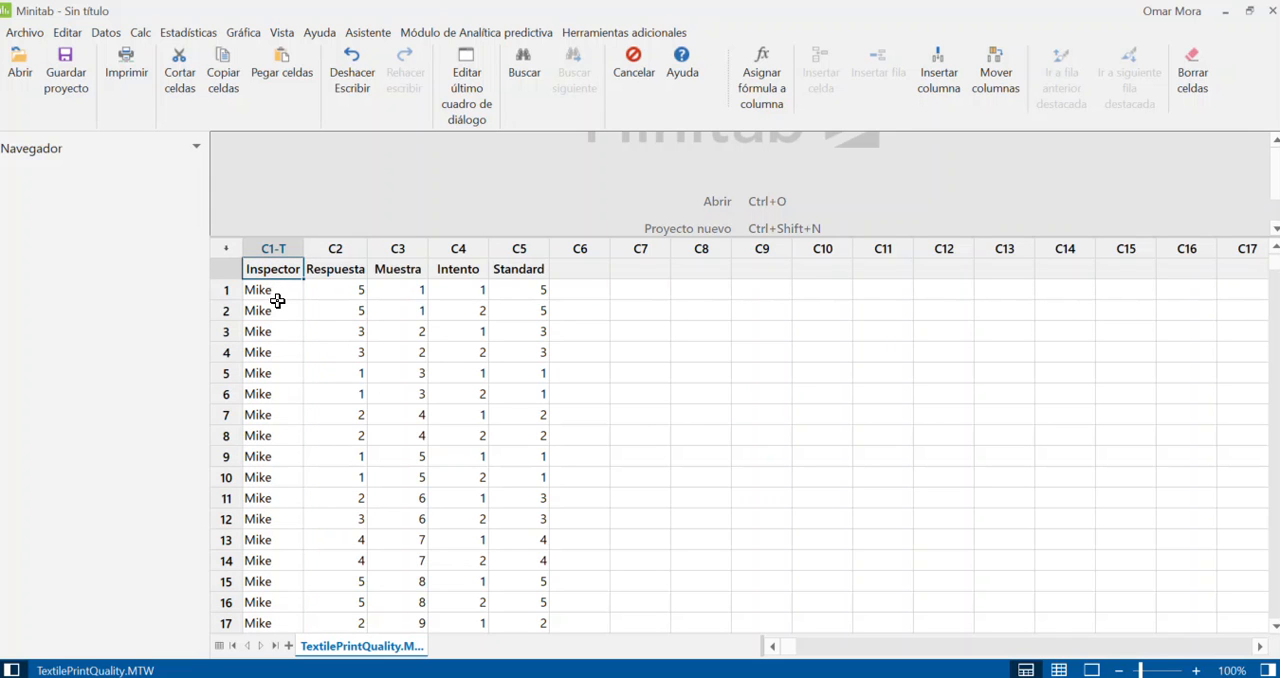
click(398, 248)
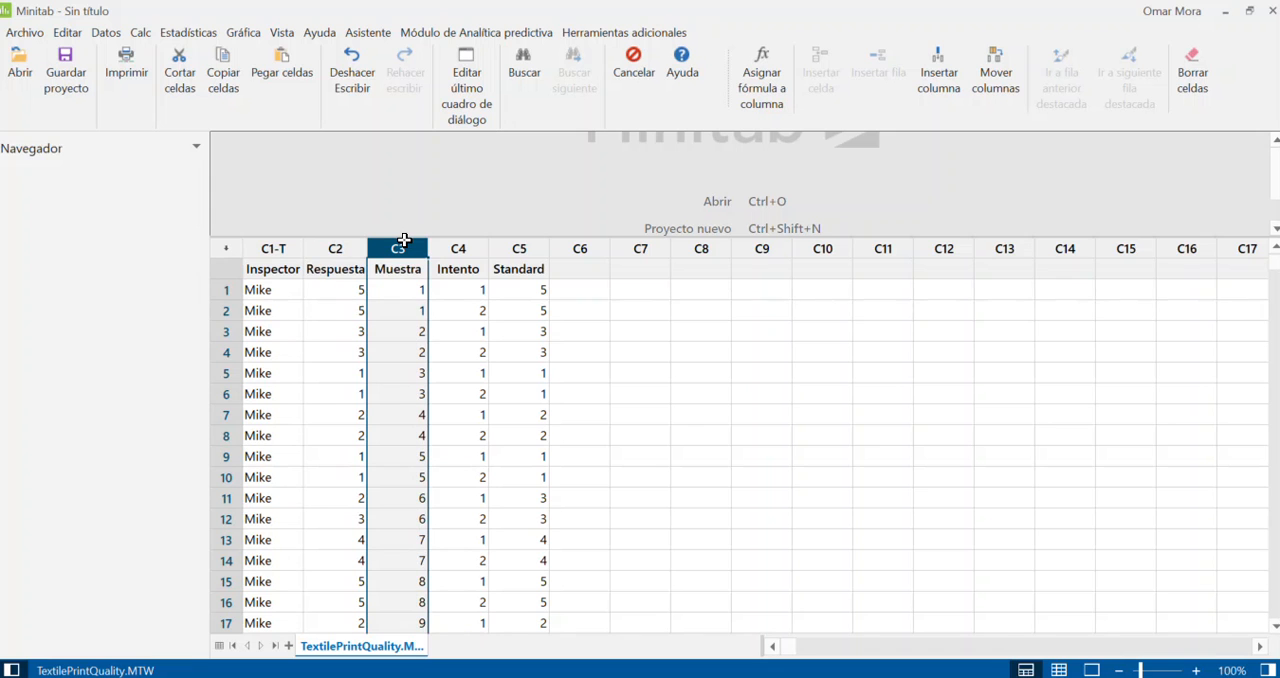
click(500, 248)
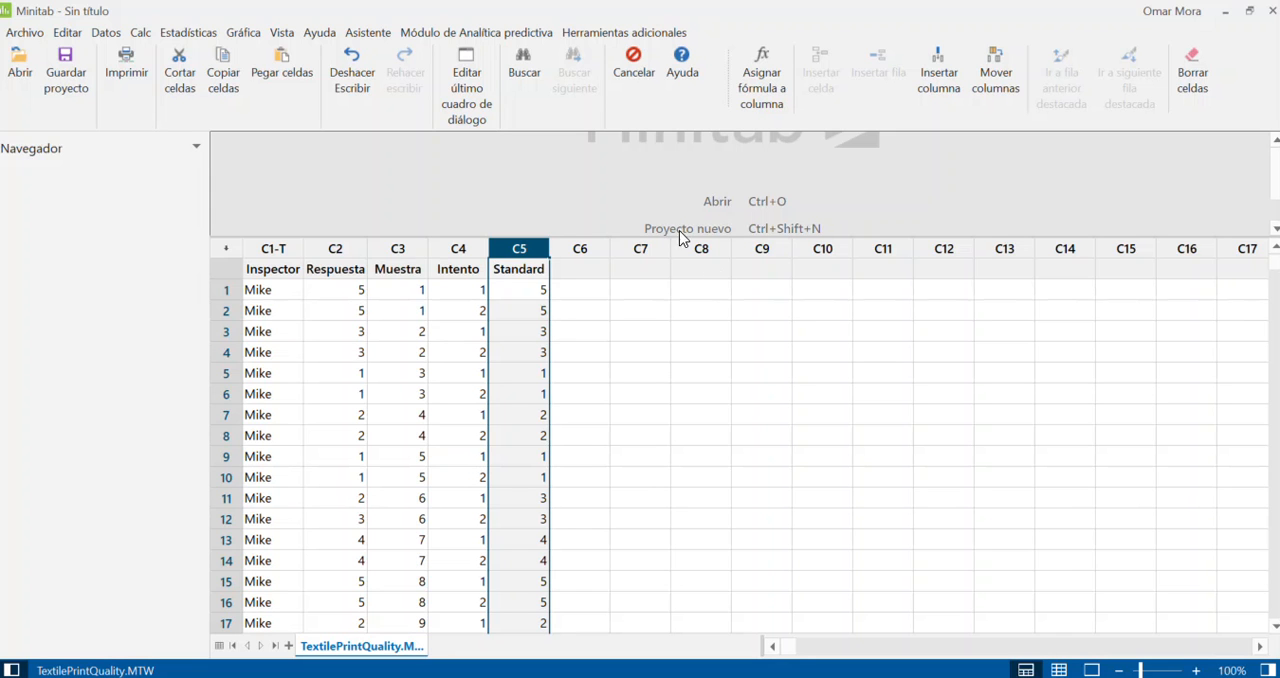
click(398, 250)
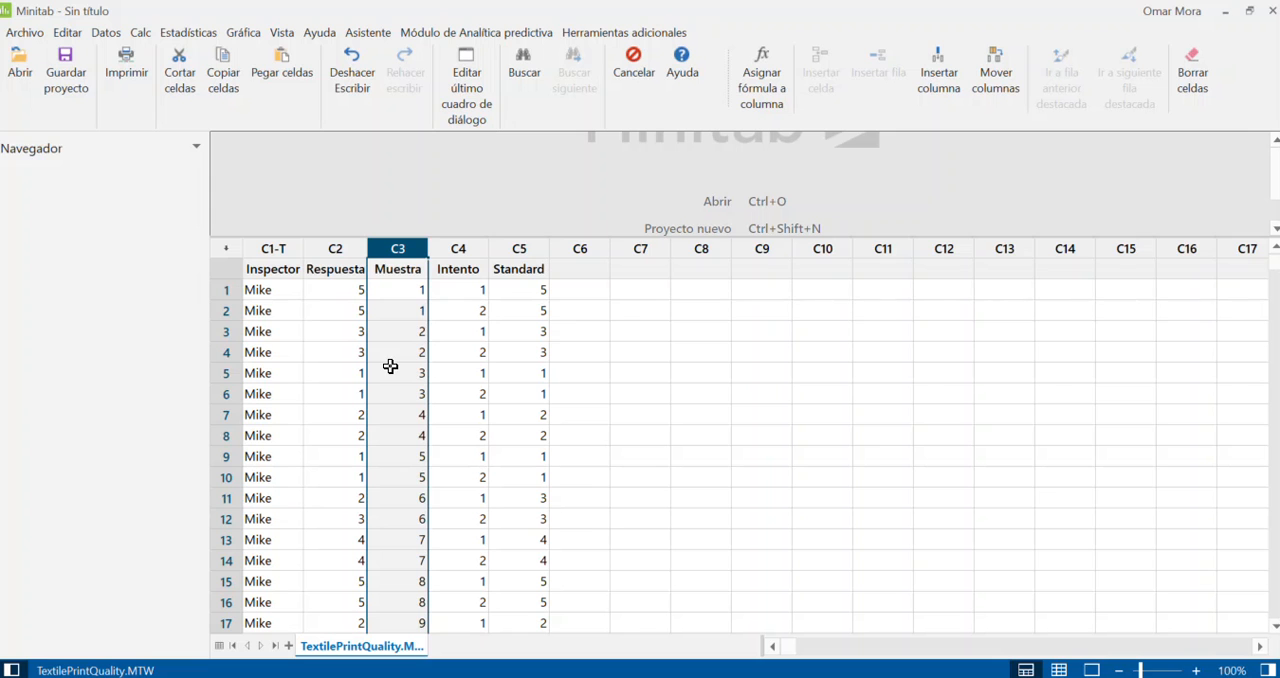
Step: Examine the first two worksheet rows, comparing the inspector, sample and standard values of sample 1
drag(261, 291, 267, 317)
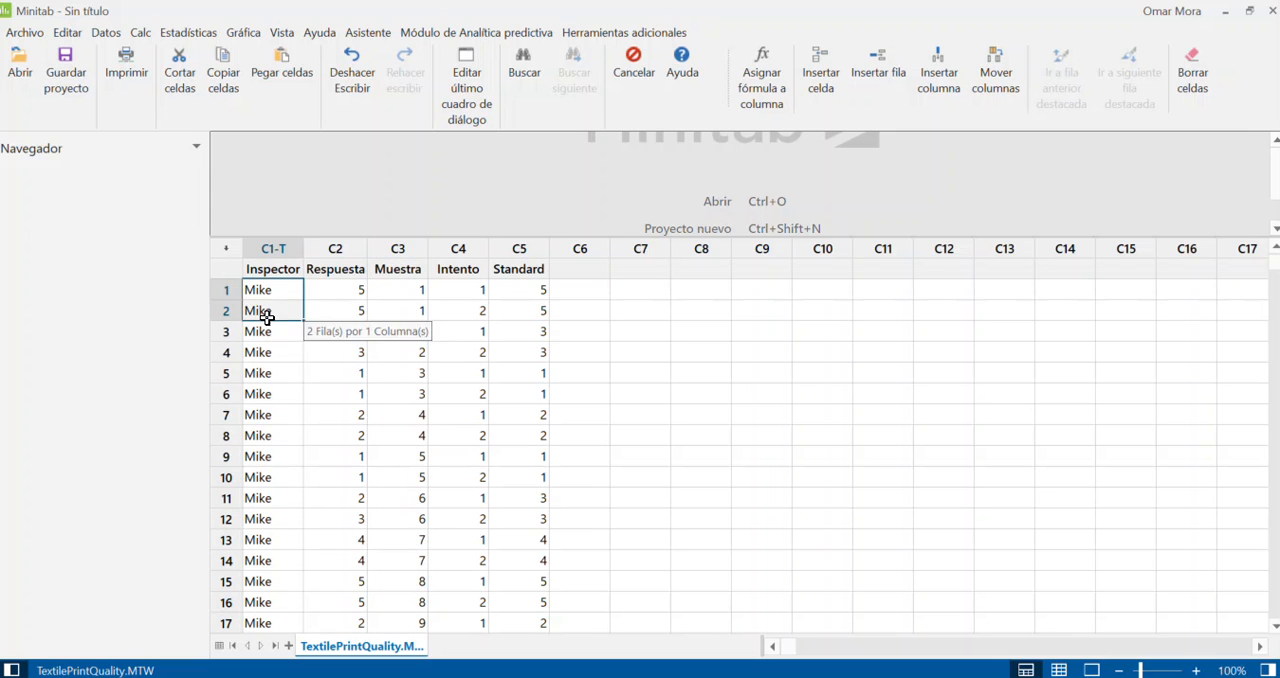
drag(408, 291, 408, 305)
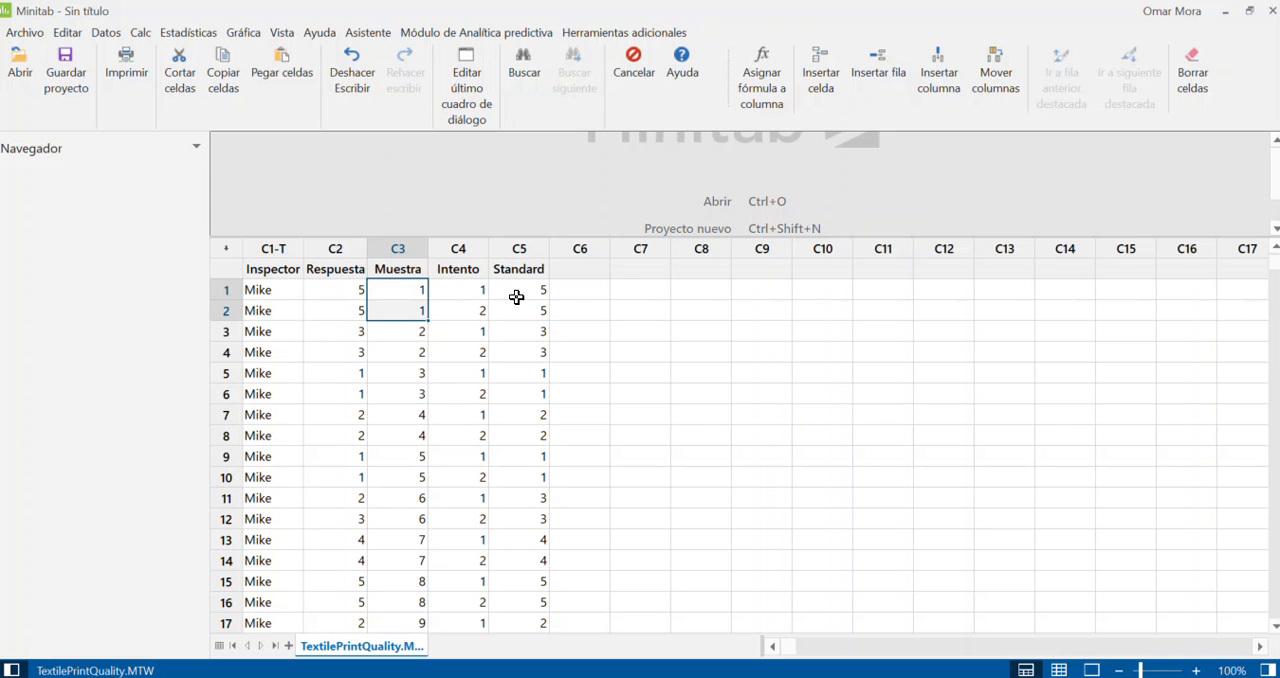
drag(534, 289, 535, 317)
Step: Examine the Standard column's reference ratings for the different samples
click(529, 247)
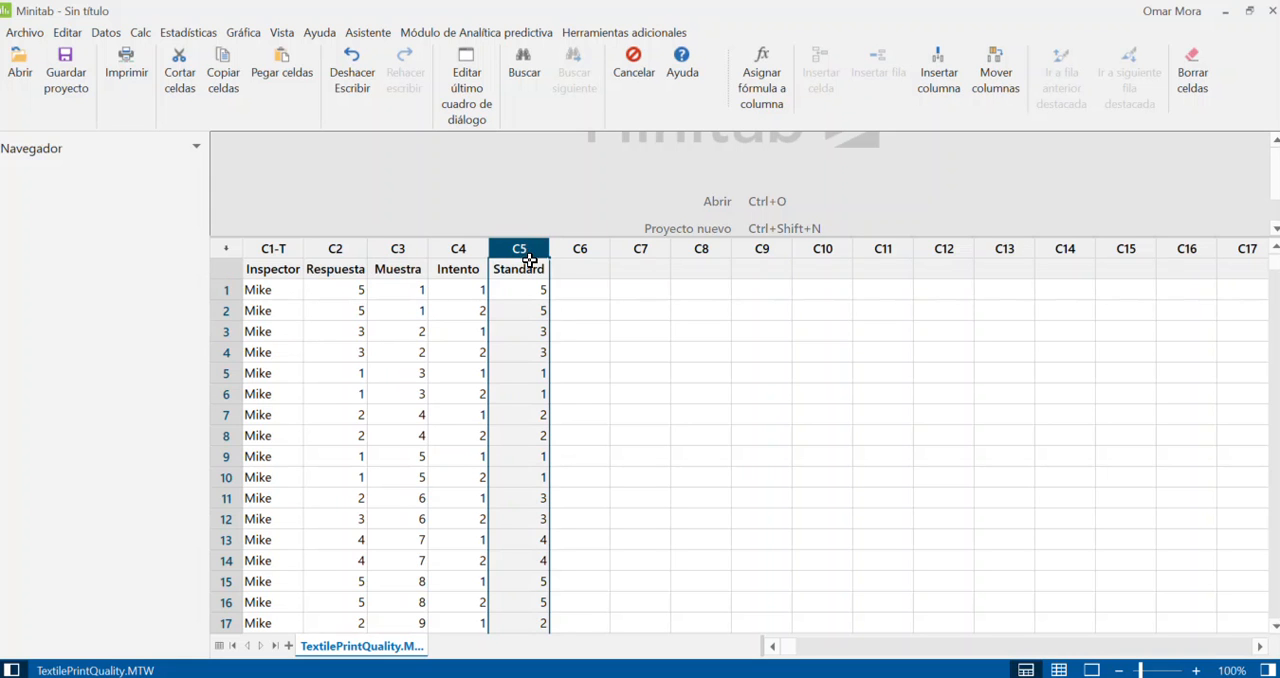
click(529, 268)
drag(530, 290, 528, 563)
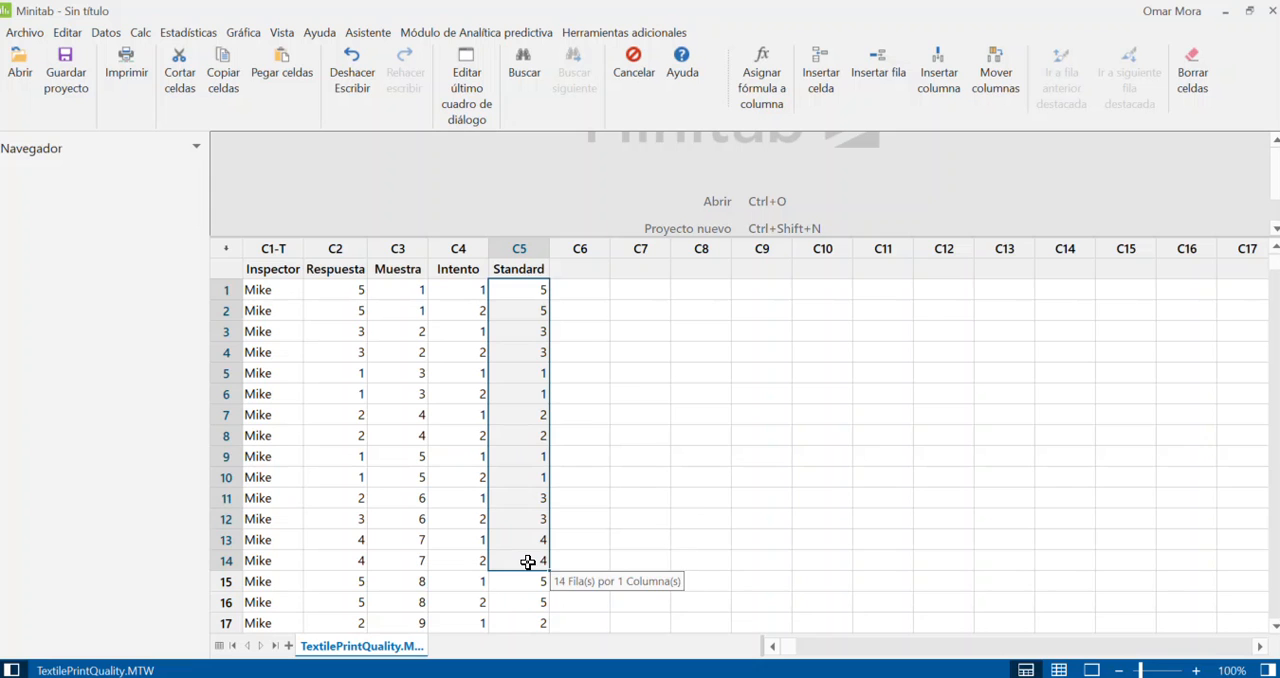
click(634, 391)
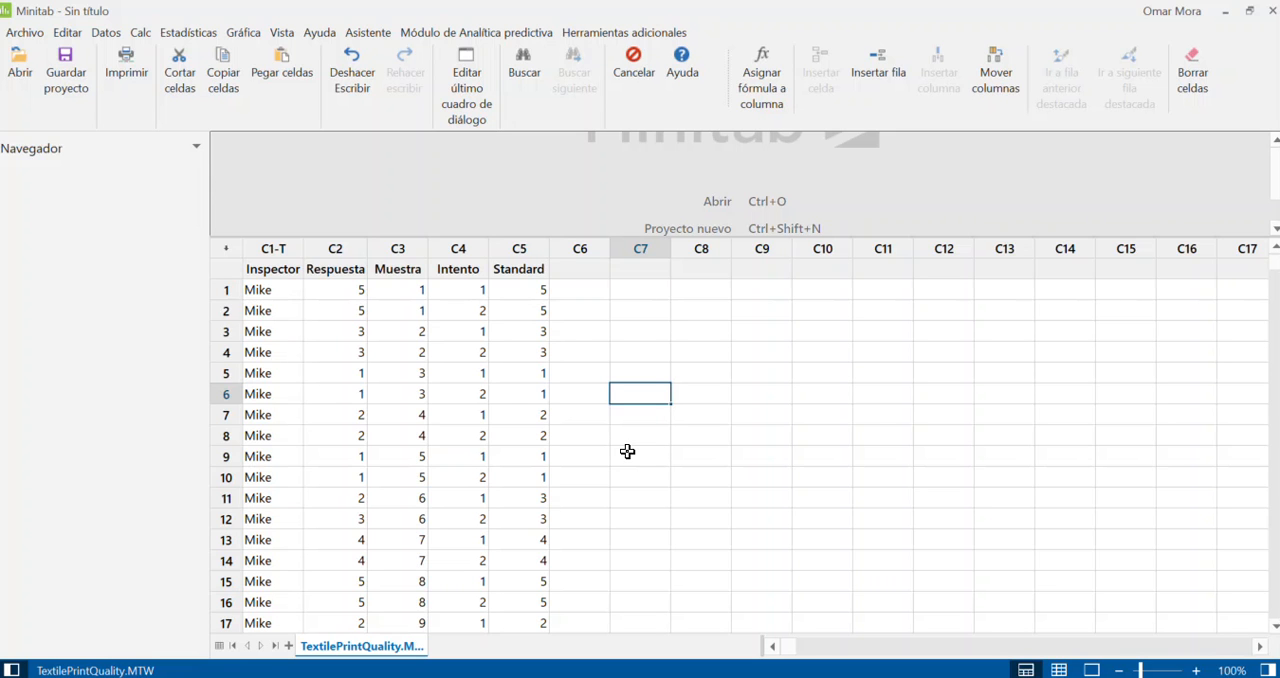
click(519, 269)
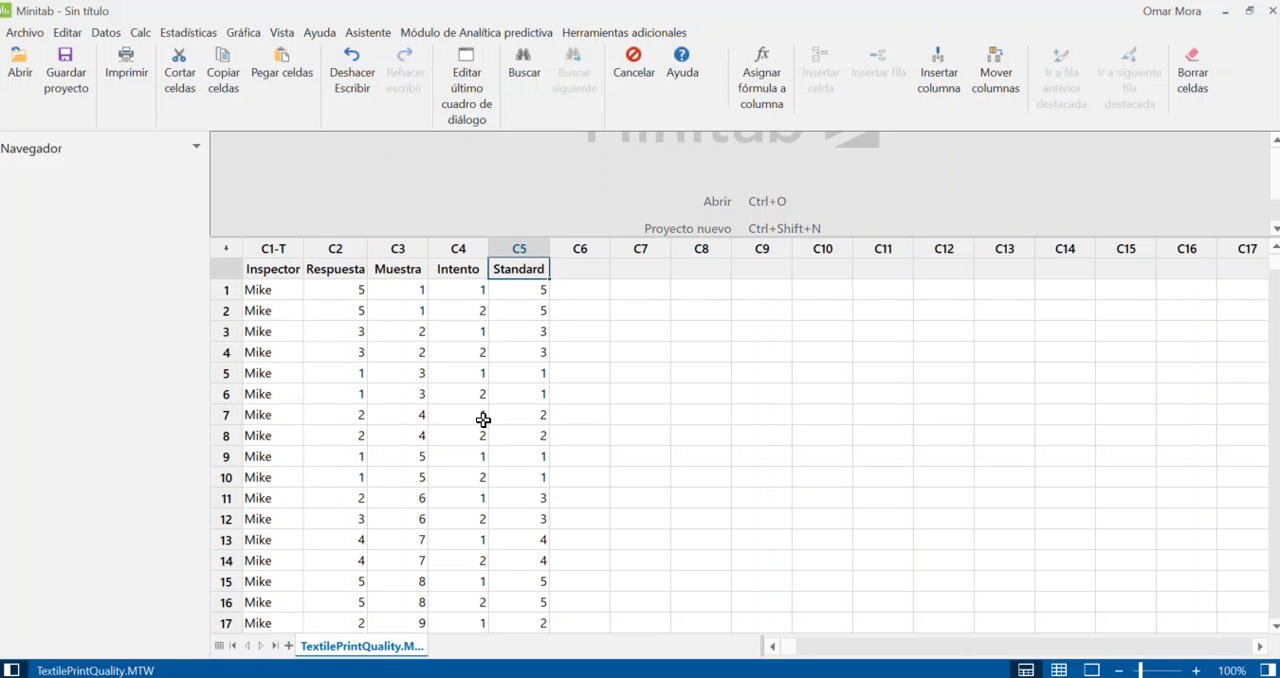
drag(519, 373, 519, 394)
click(540, 418)
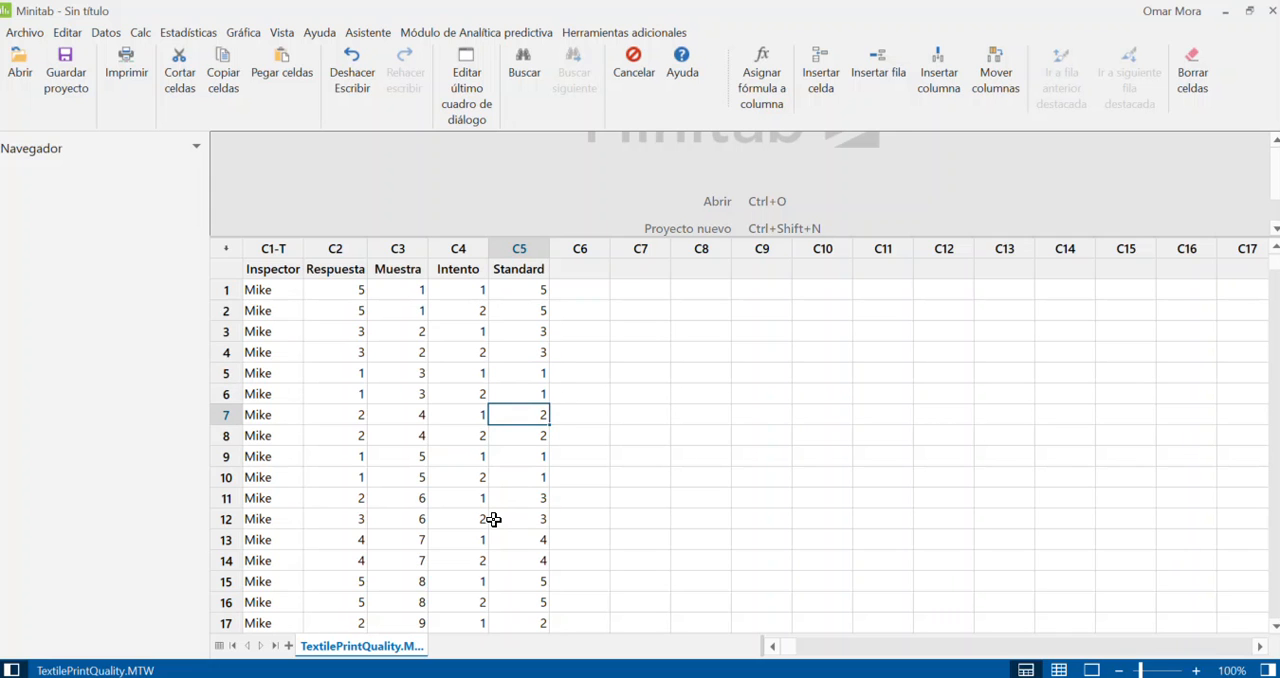
click(538, 350)
click(533, 536)
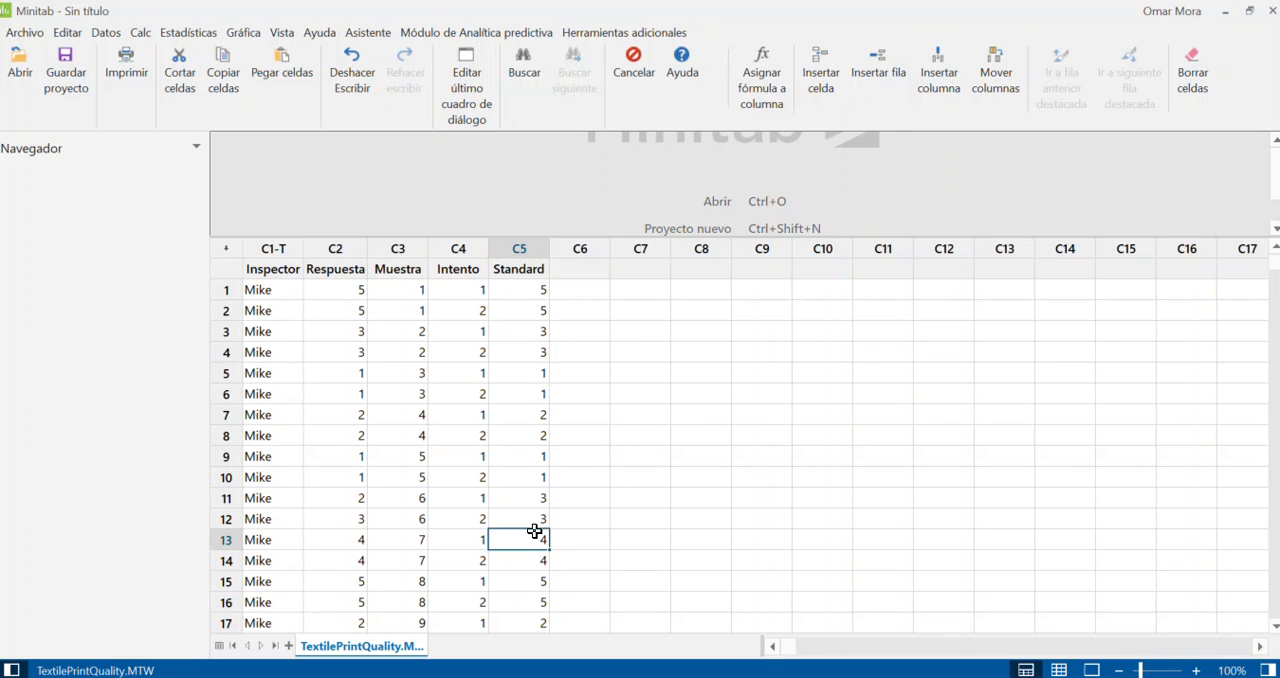
click(540, 288)
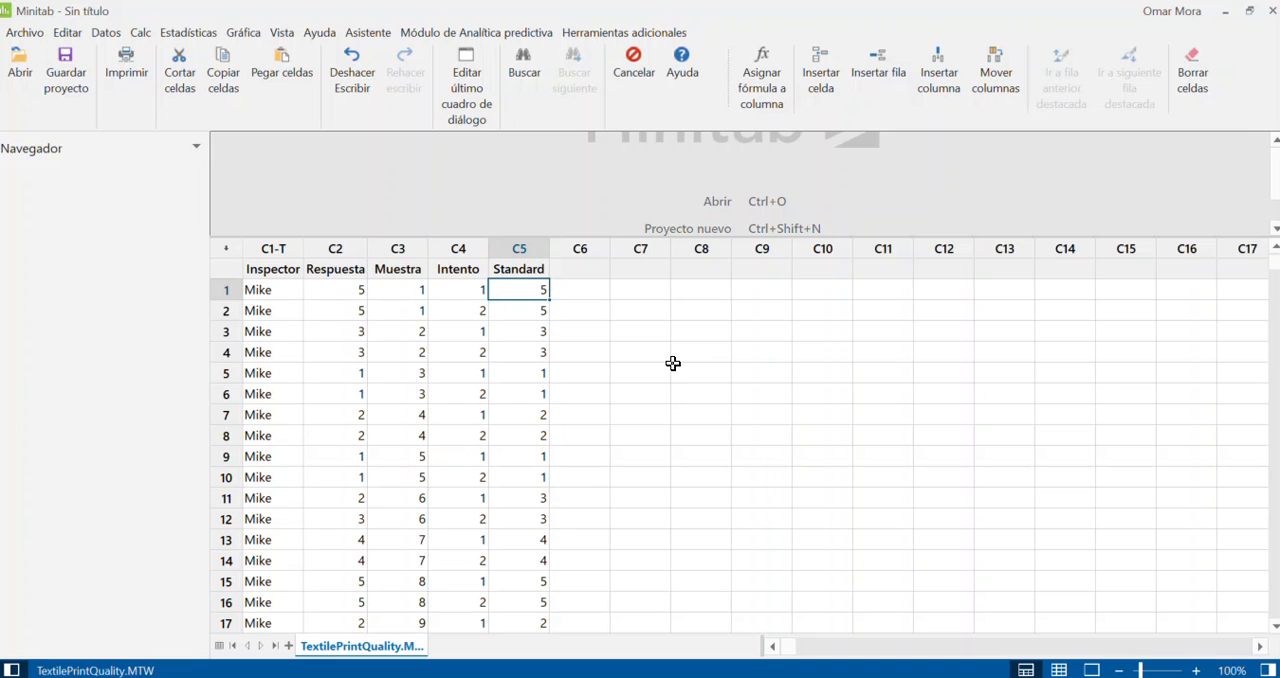
Step: Set up an attribute agreement analysis with Respuesta as attribute column, Muestra as samples, Inspector as appraisers and Standard as known standard
click(190, 33)
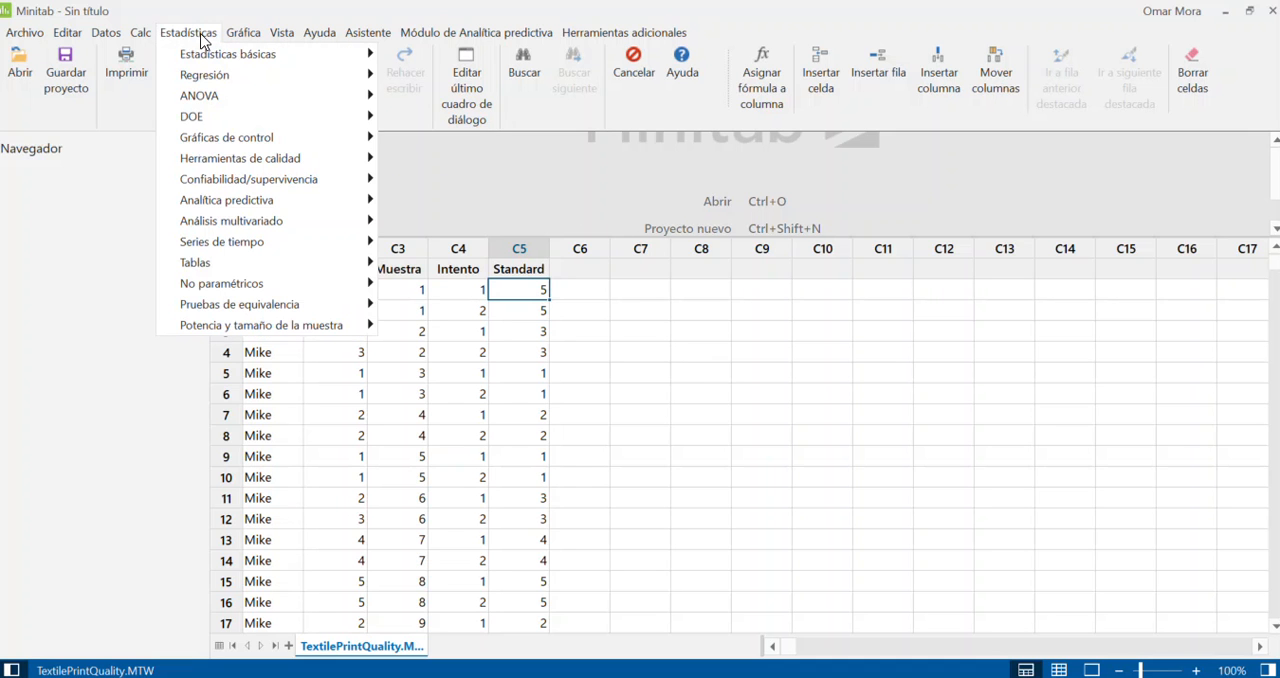
mouse_move(226, 163)
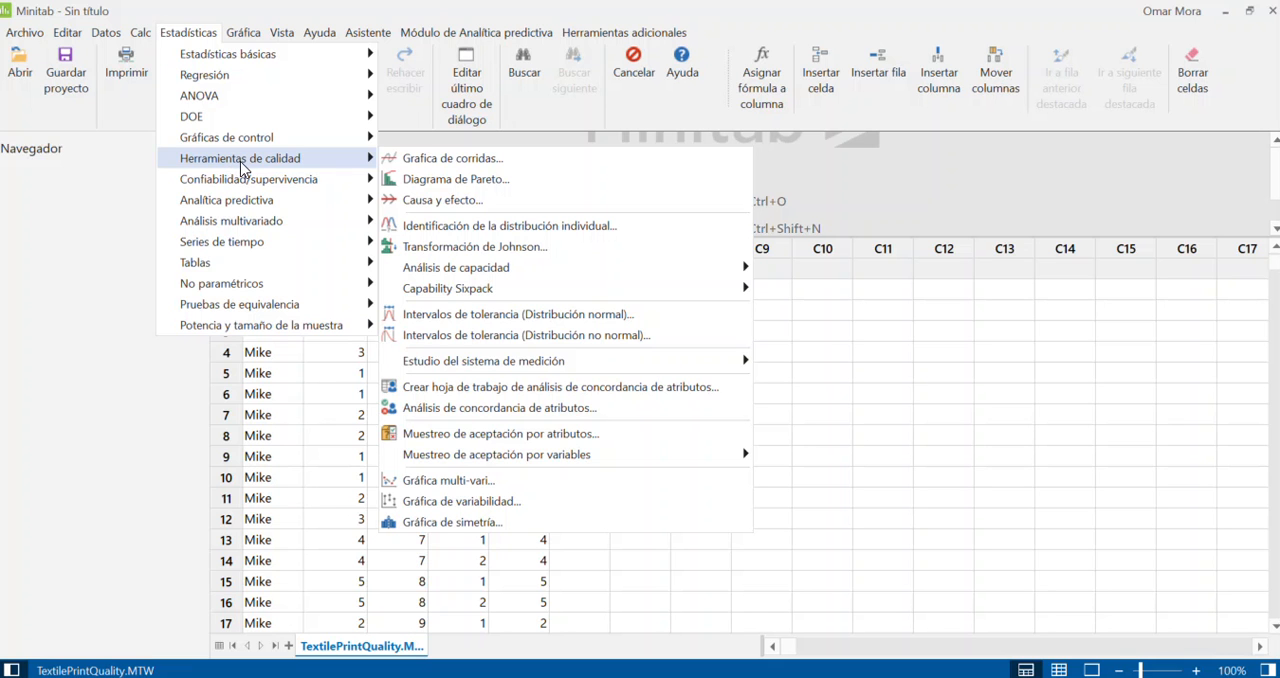
click(489, 410)
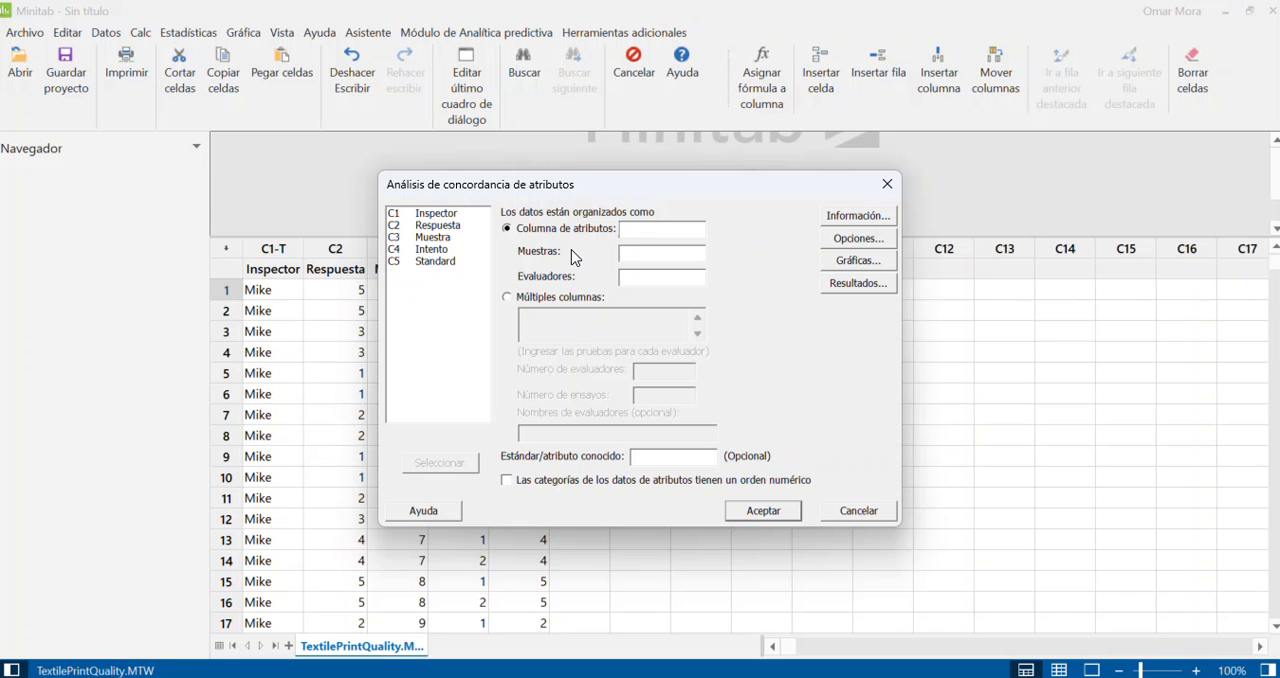
drag(529, 180, 726, 202)
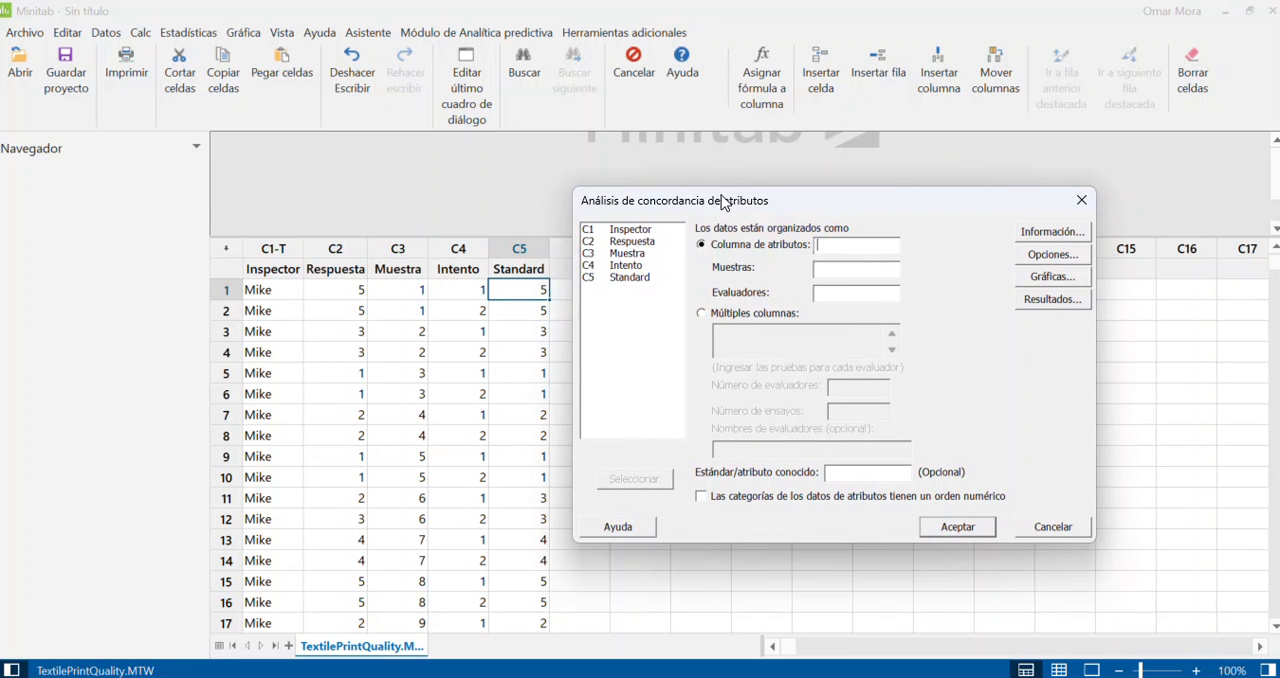
double_click(643, 247)
click(616, 254)
double_click(616, 256)
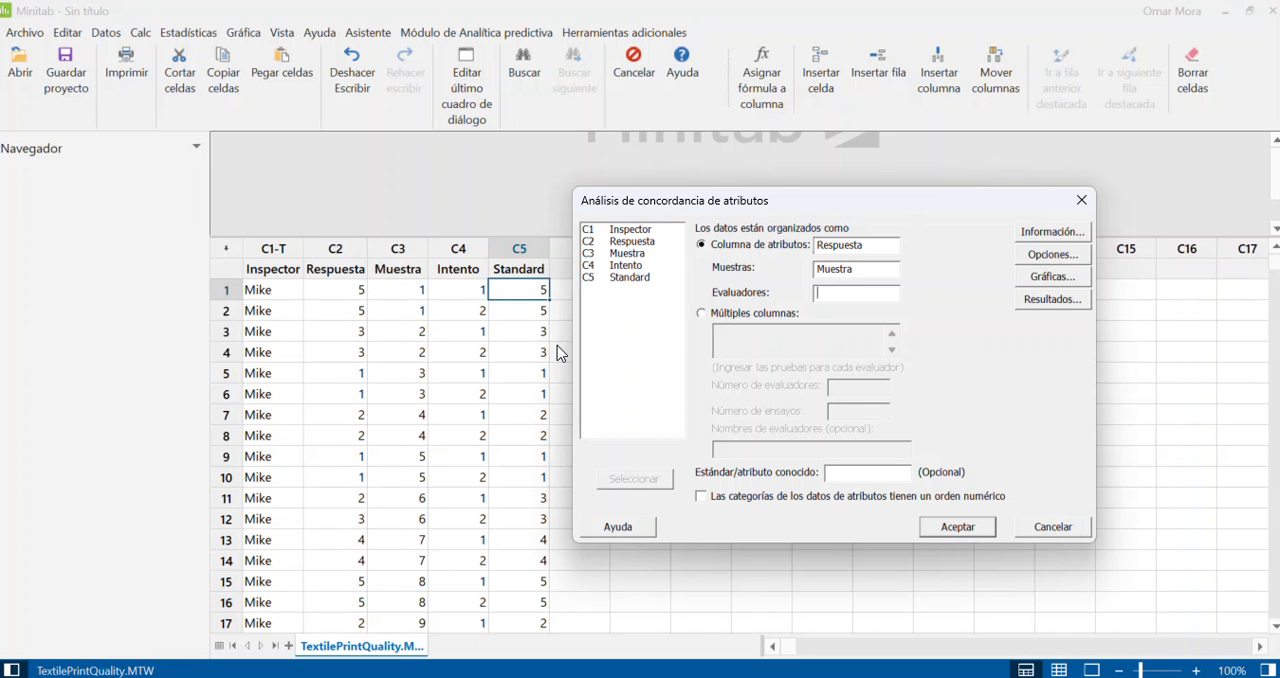
click(415, 390)
double_click(630, 229)
double_click(640, 278)
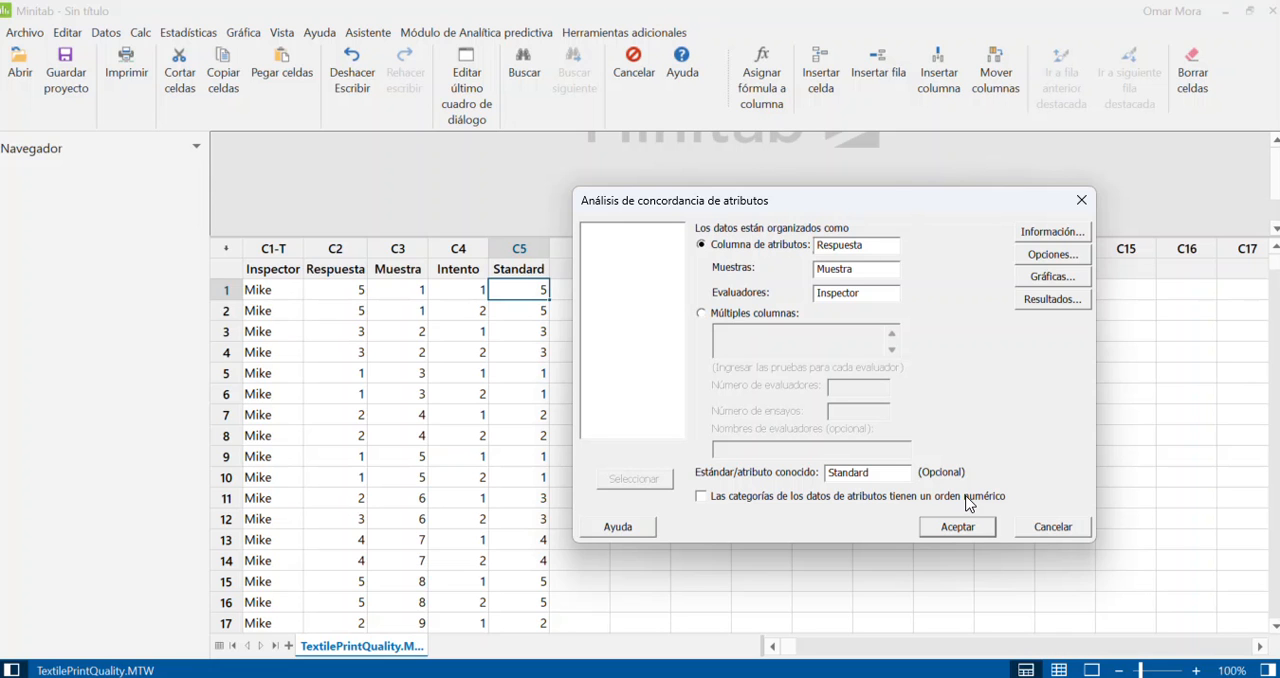
Step: Mark the attribute categories as numerically ordered and enable the disagreement table in the analysis options
click(707, 502)
click(1050, 232)
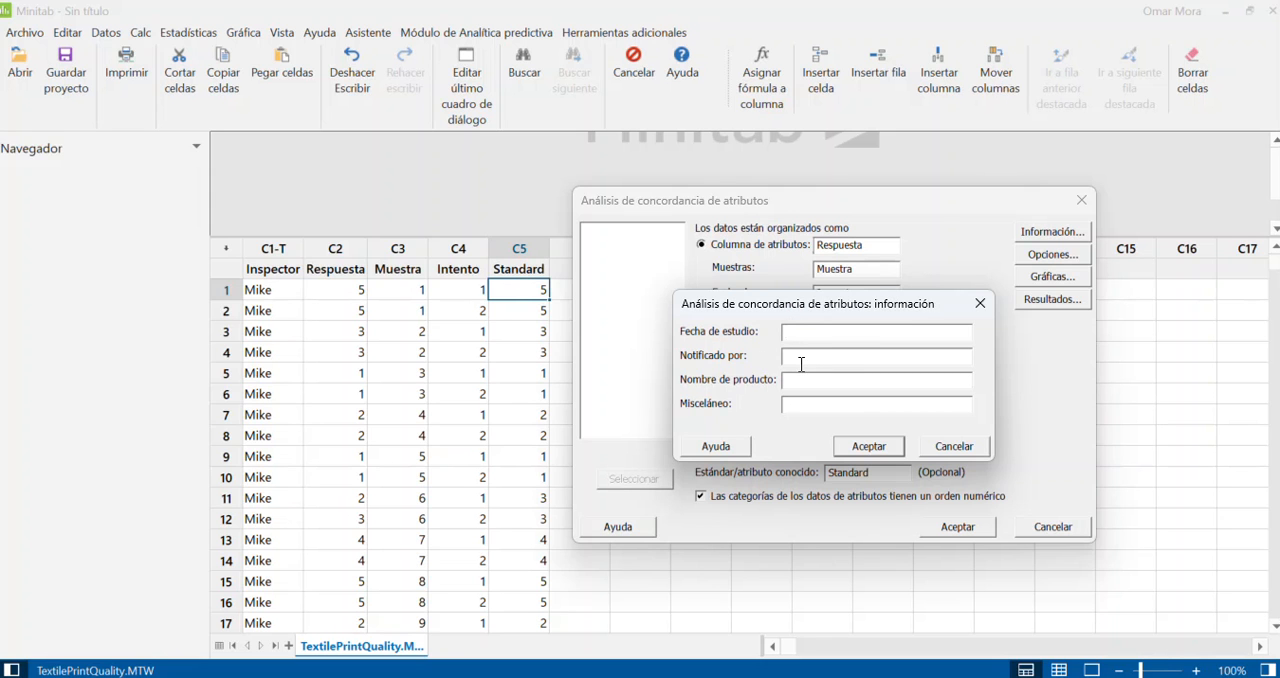
click(977, 303)
click(1052, 255)
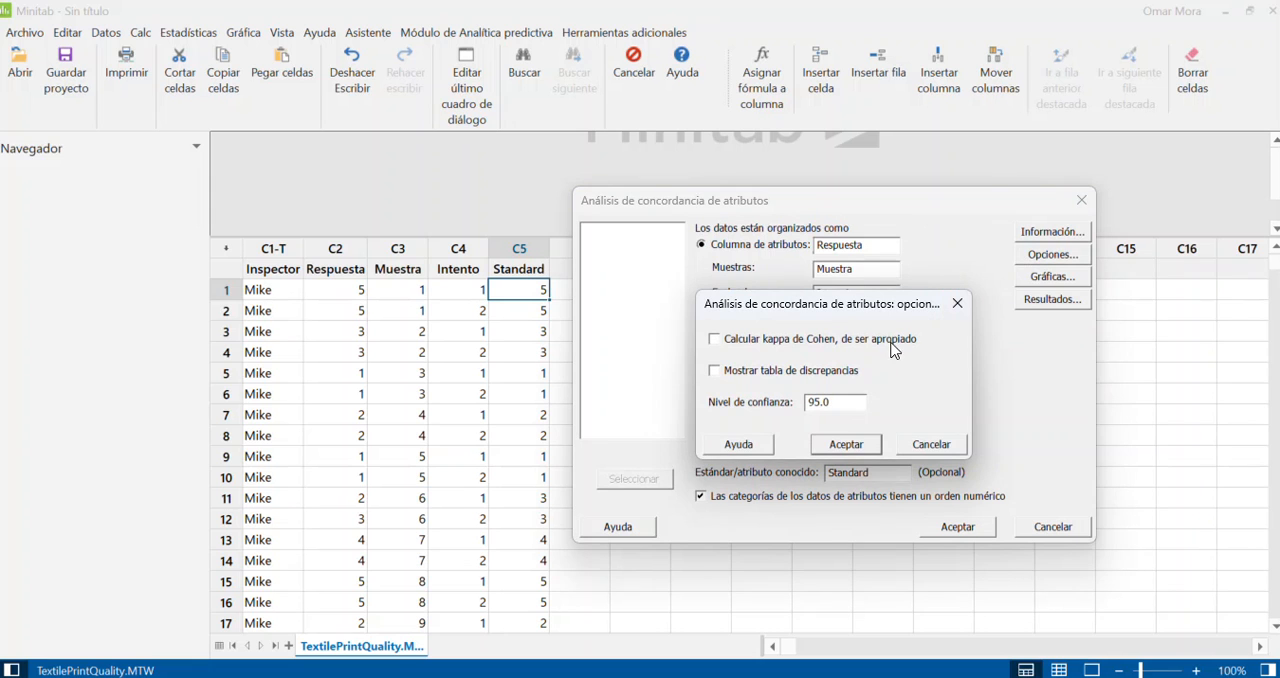
click(716, 372)
click(837, 446)
Step: Accept both agreement graphs and the results including kappa and Kendall coefficients, and run the analysis
click(1030, 280)
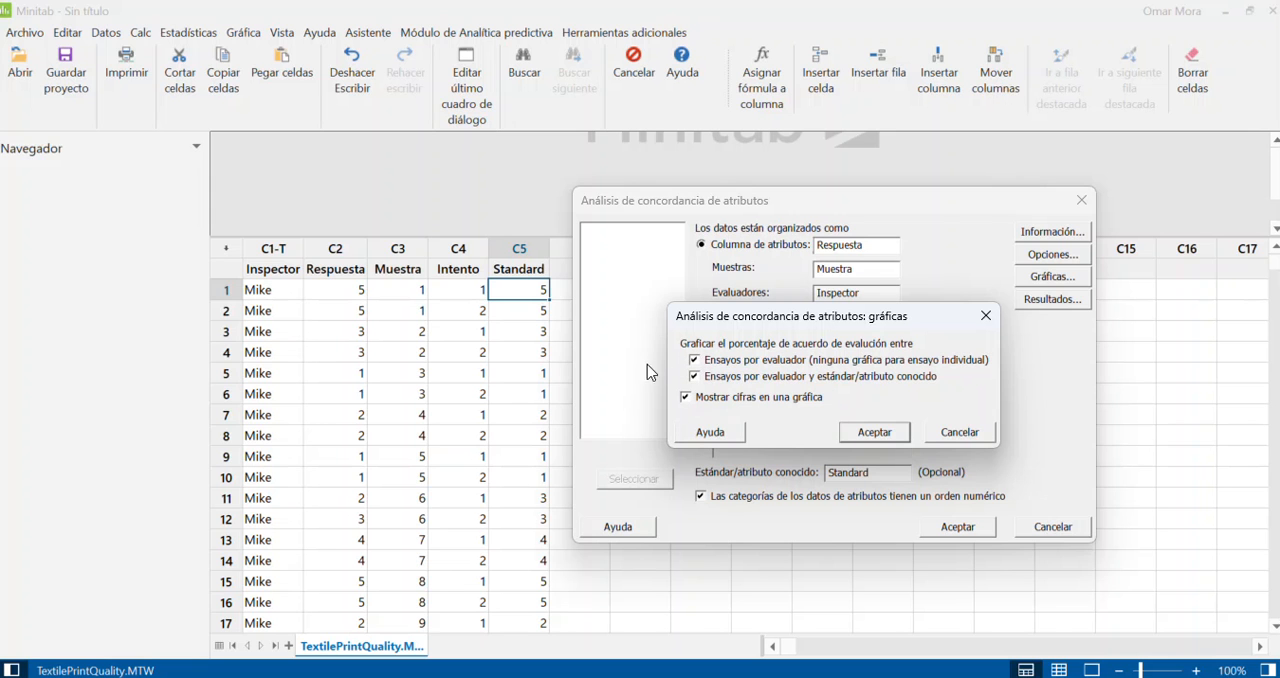
click(893, 431)
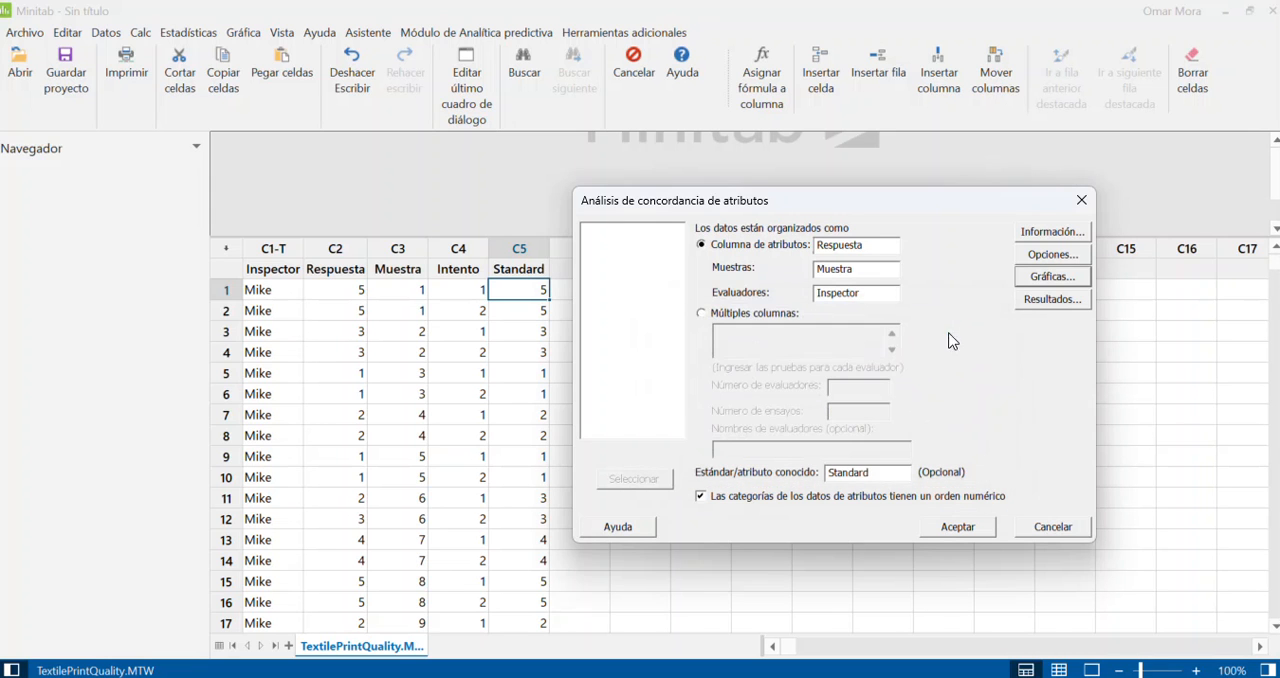
click(1028, 300)
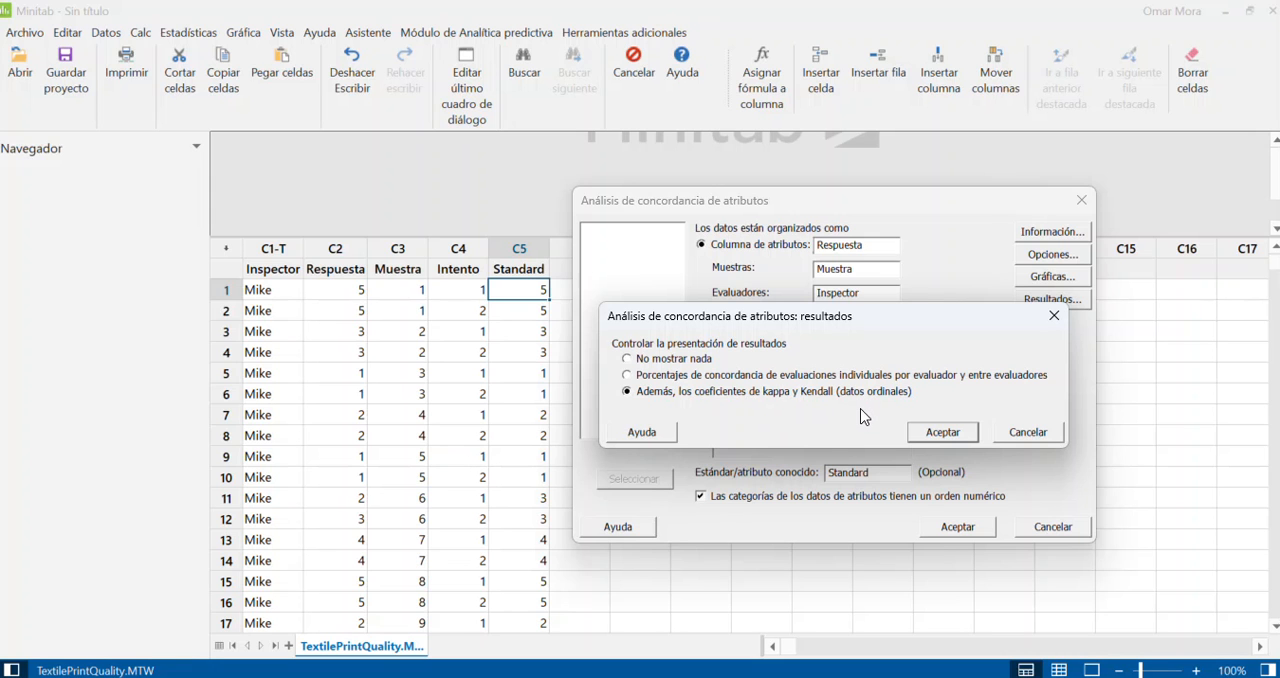
click(942, 432)
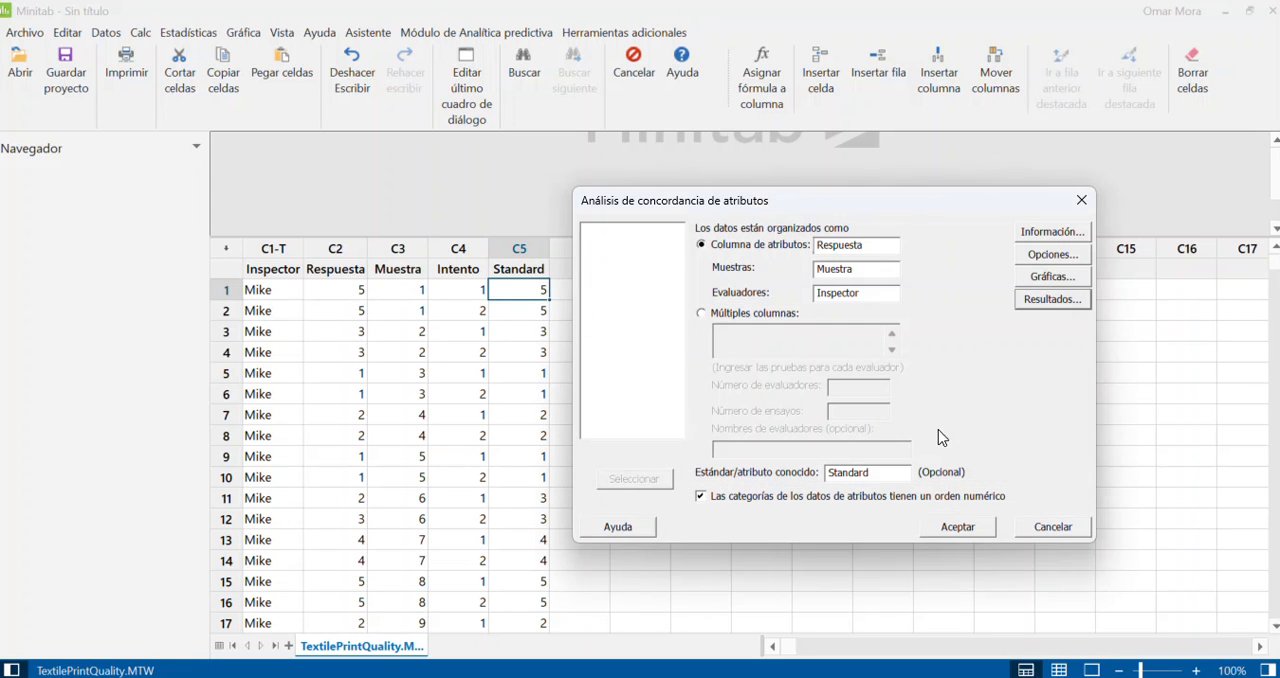
click(950, 528)
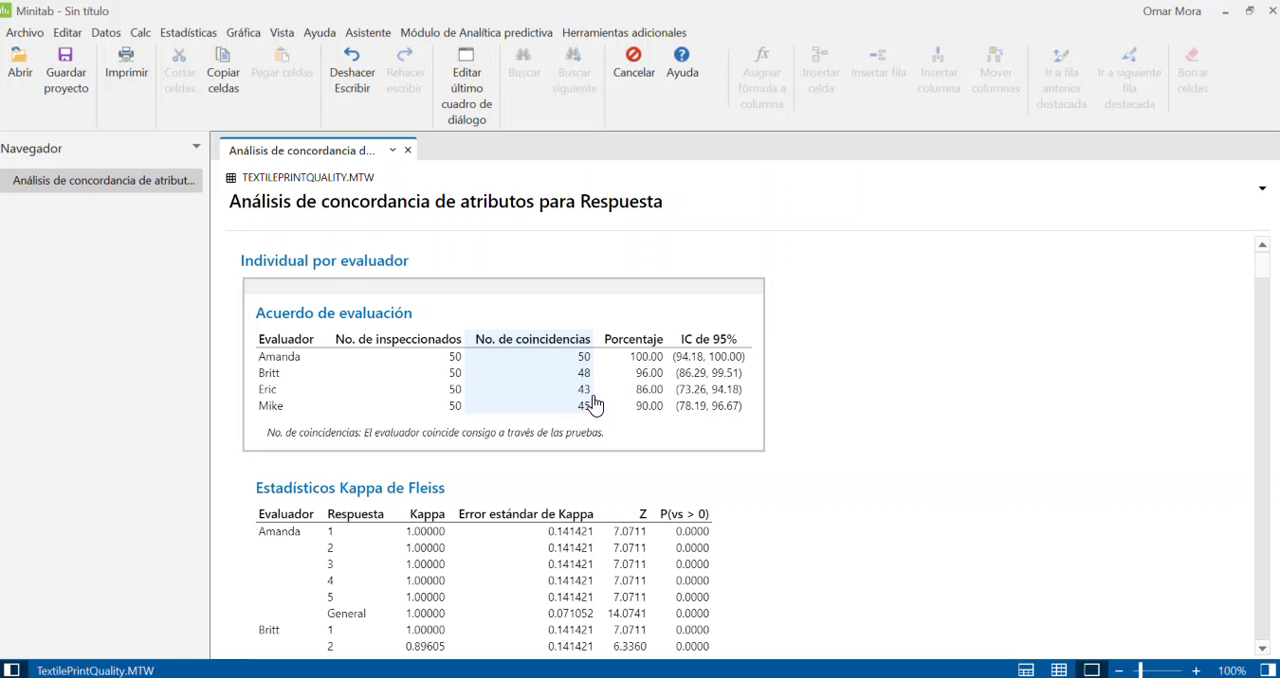
Step: Examine the within-appraiser assessment agreement table and each inspector's Fleiss kappa statistics by response category
scroll(590, 420, down, 2)
scroll(590, 420, up, 2)
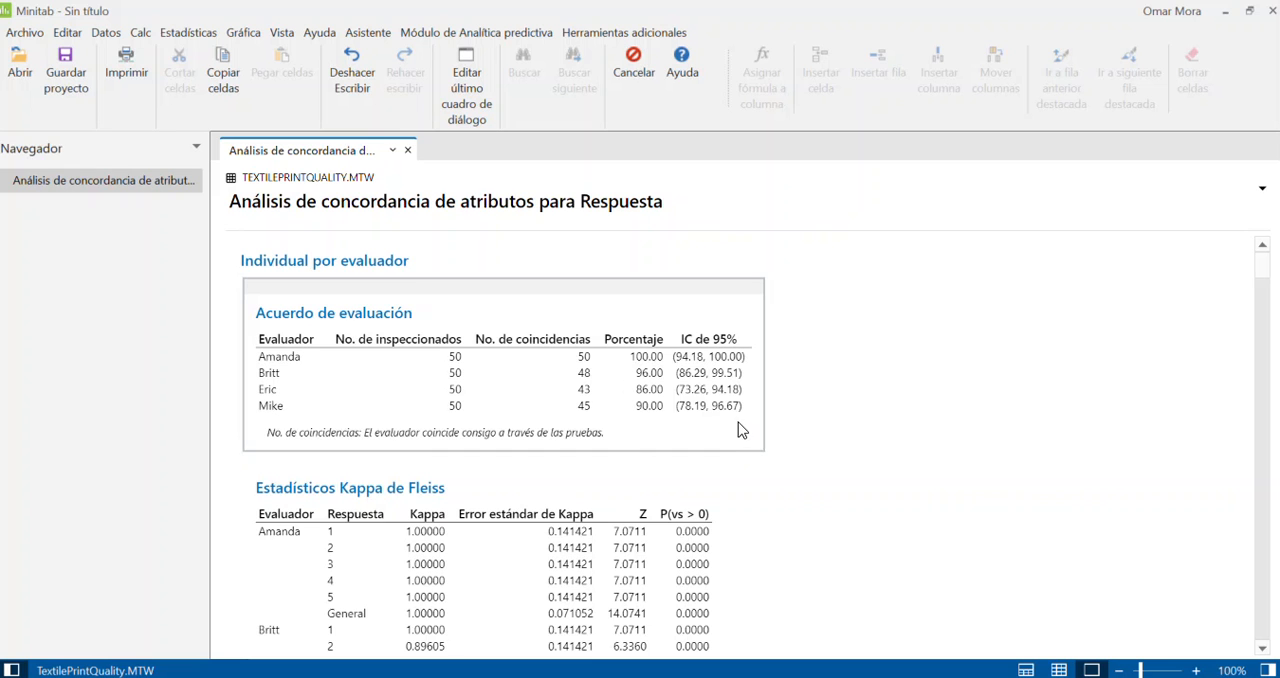
scroll(706, 423, down, 6)
scroll(557, 376, up, 2)
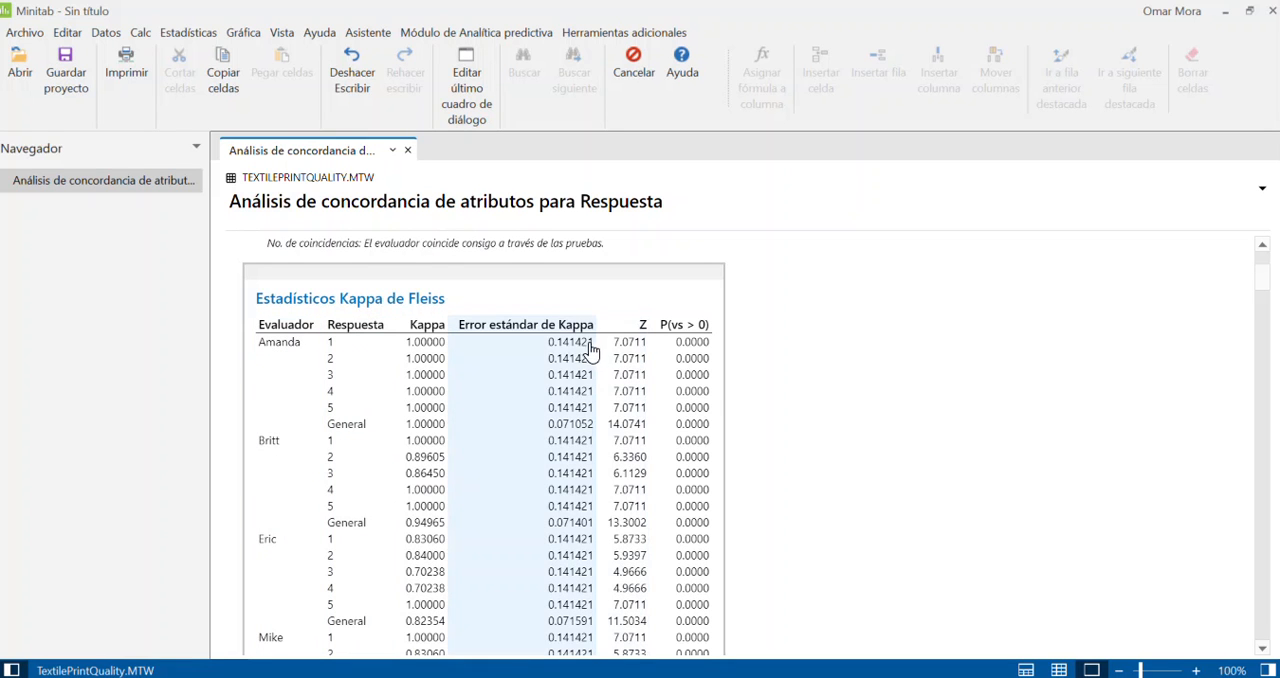
scroll(443, 414, down, 3)
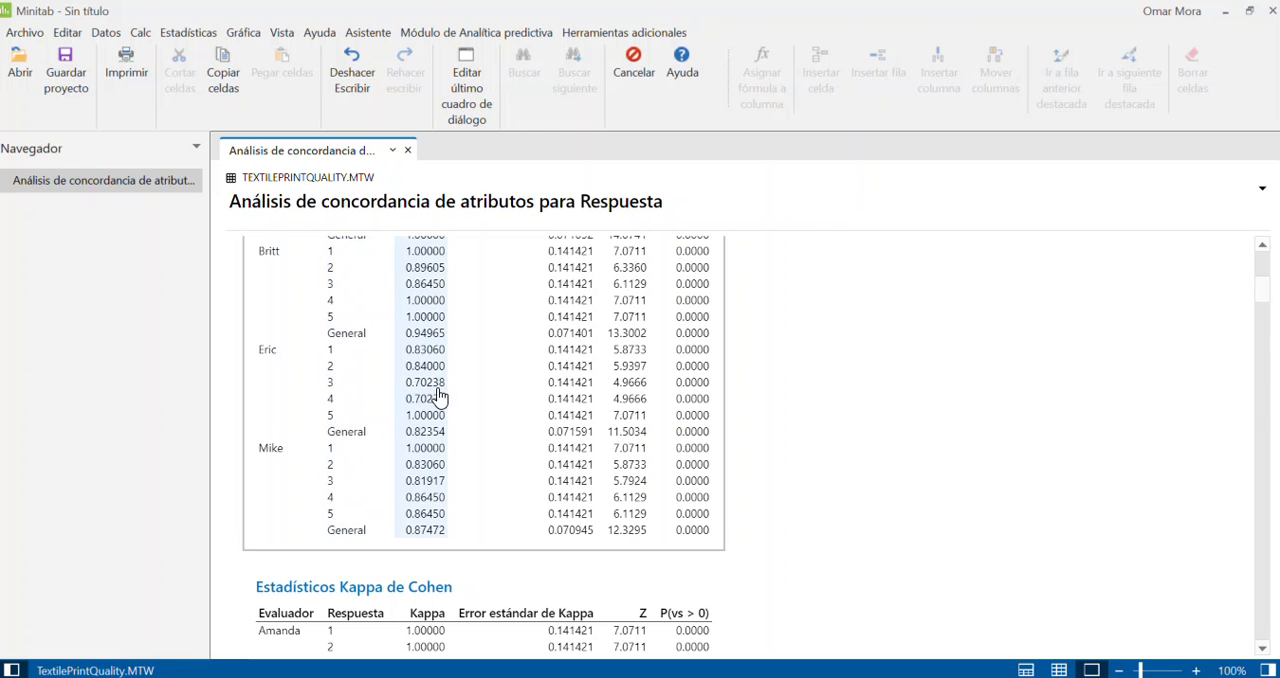
scroll(438, 396, up, 2)
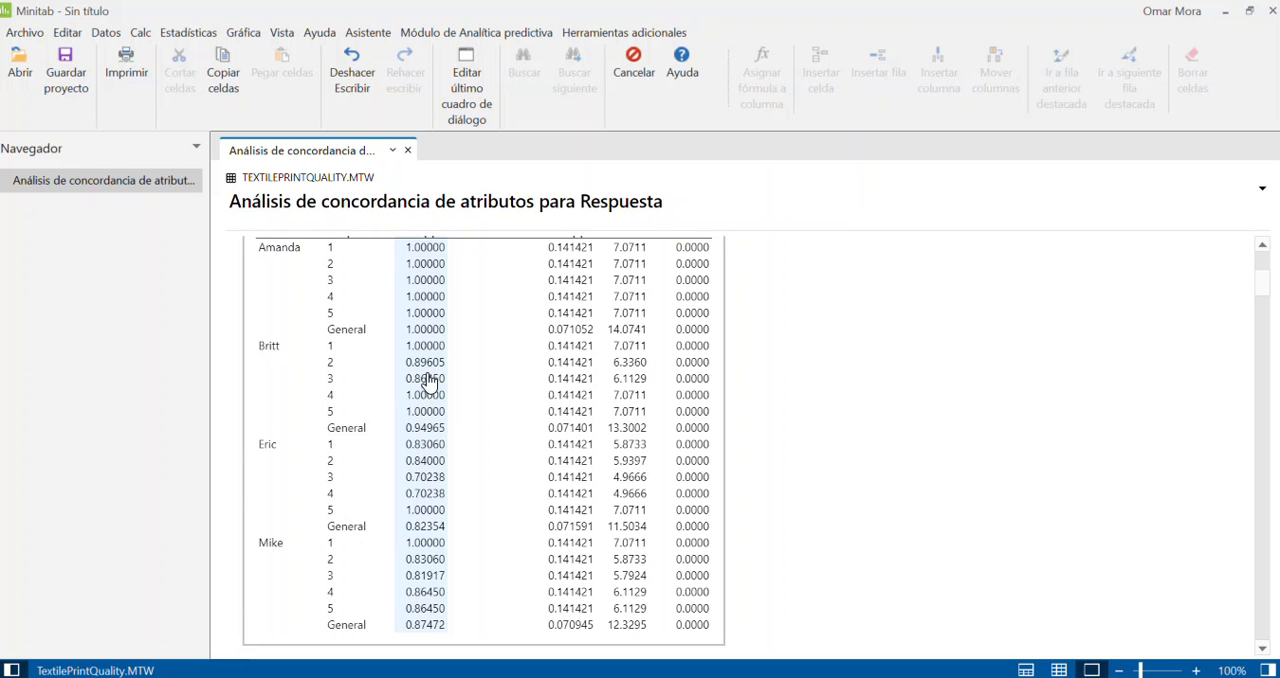
scroll(427, 378, down, 5)
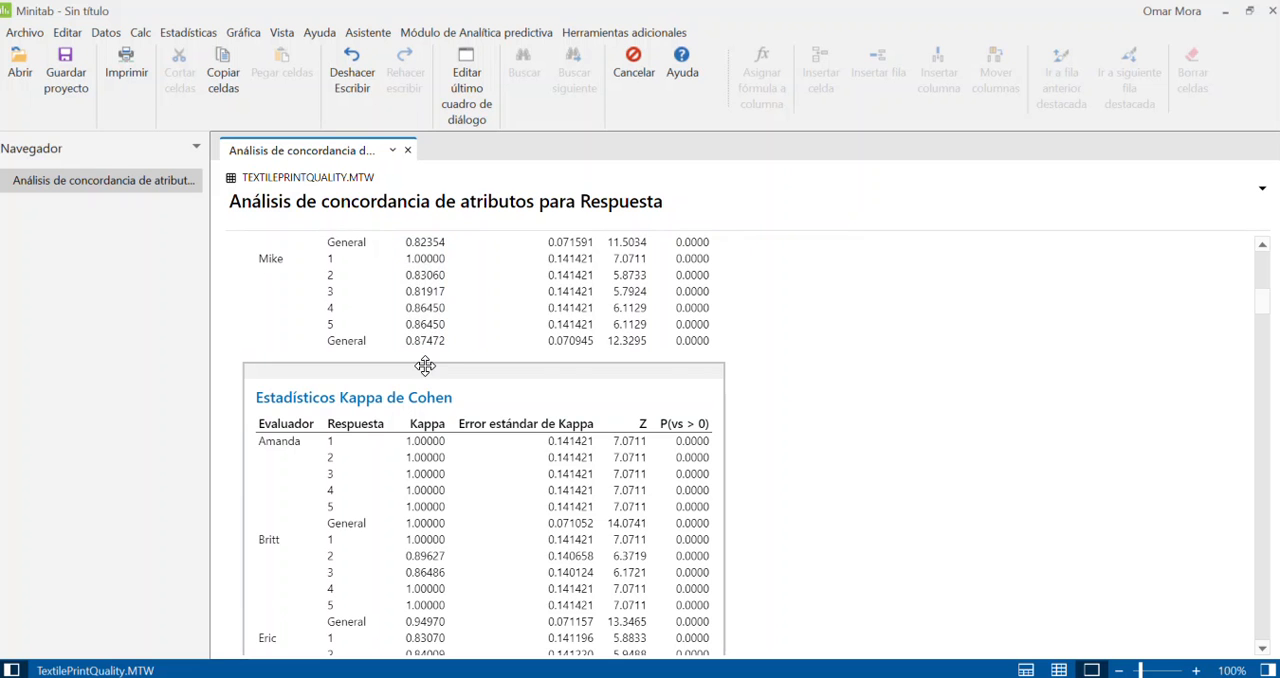
scroll(427, 370, up, 5)
scroll(427, 370, up, 3)
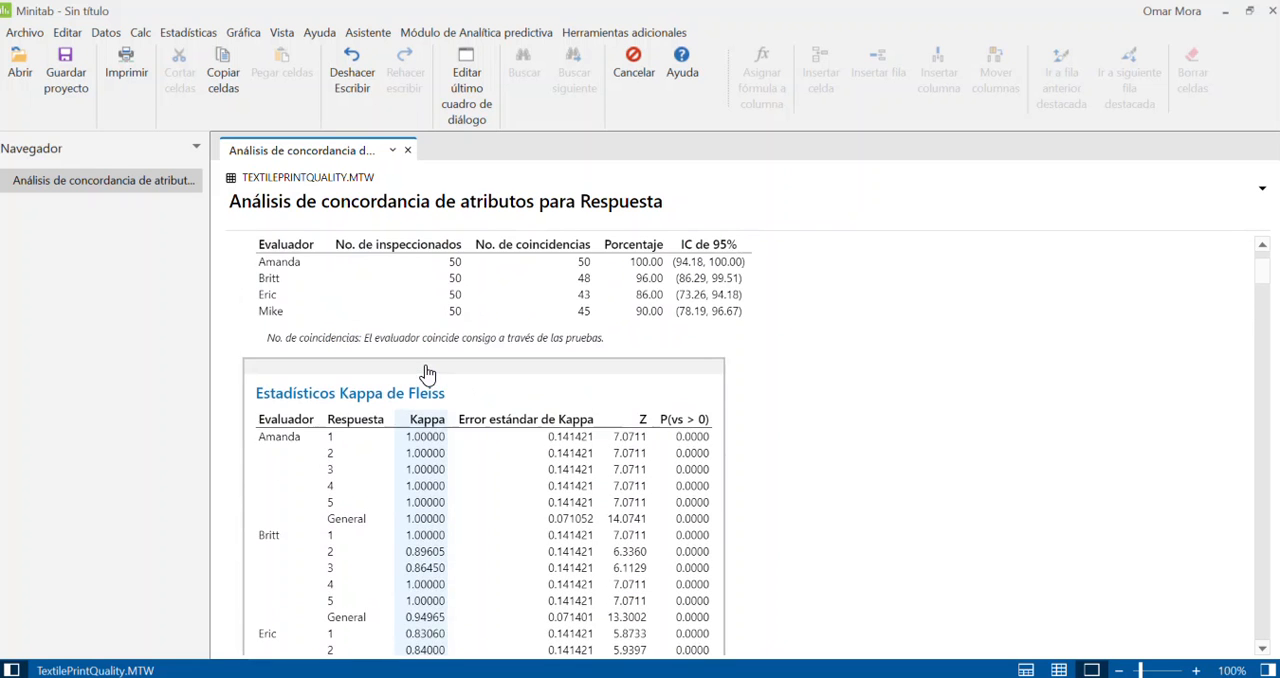
scroll(387, 455, down, 3)
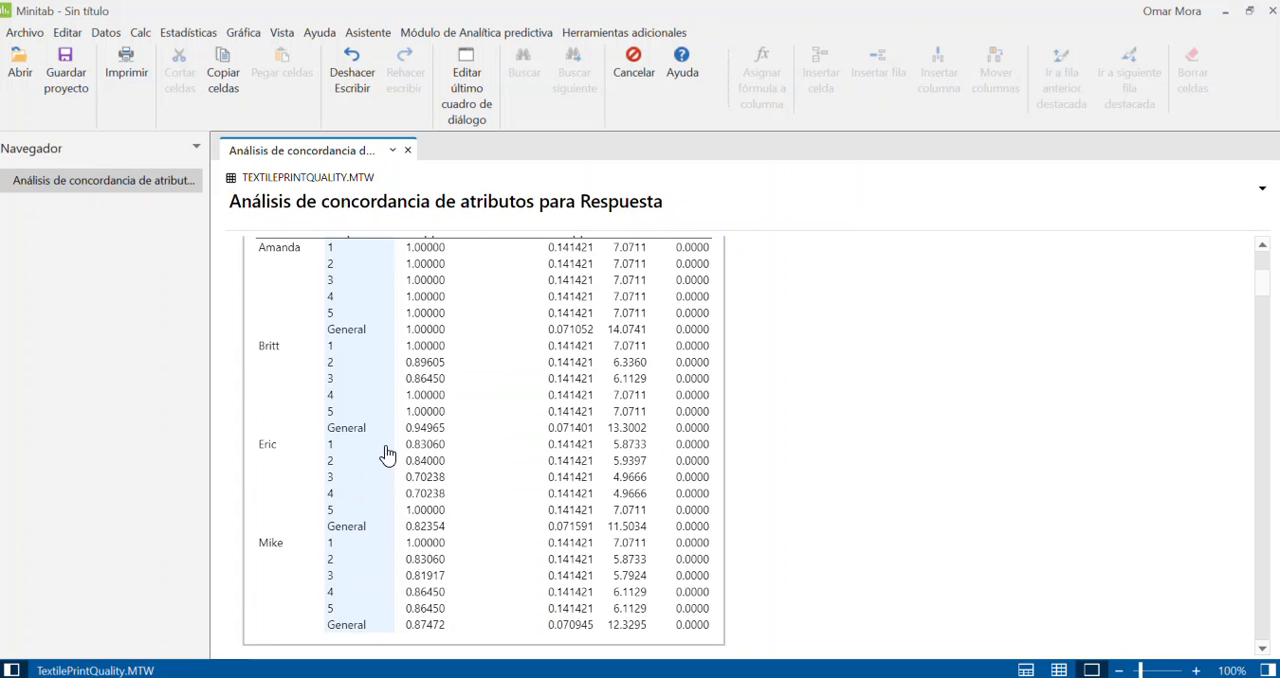
scroll(387, 455, up, 5)
Step: Review the within-appraiser Cohen kappa statistics against the Fleiss values, along with Kendall's coefficient of concordance
scroll(387, 450, down, 15)
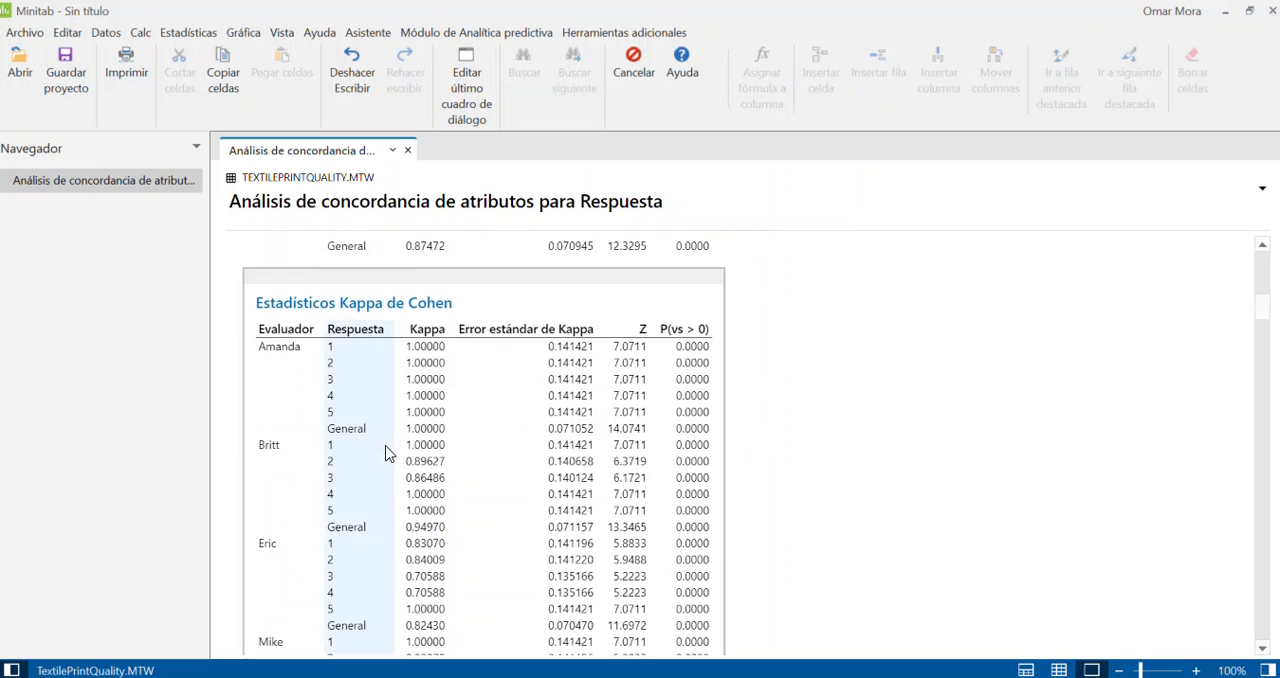
scroll(388, 447, down, 10)
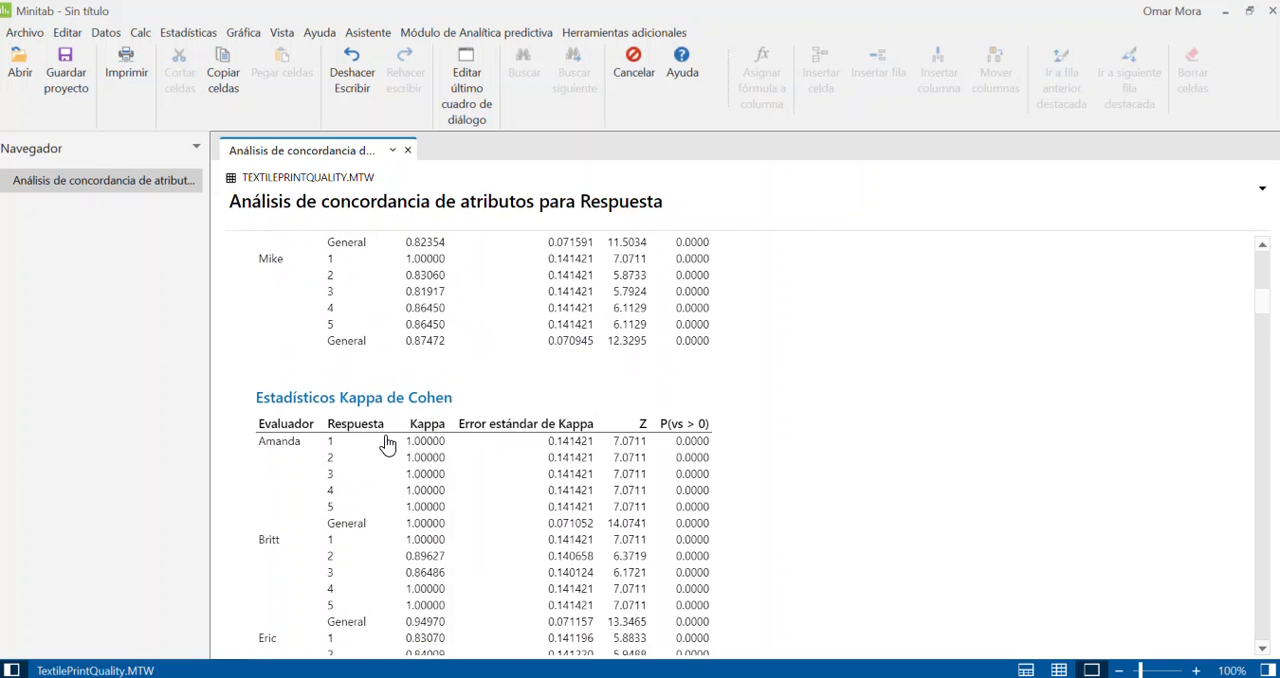
scroll(388, 447, down, 2)
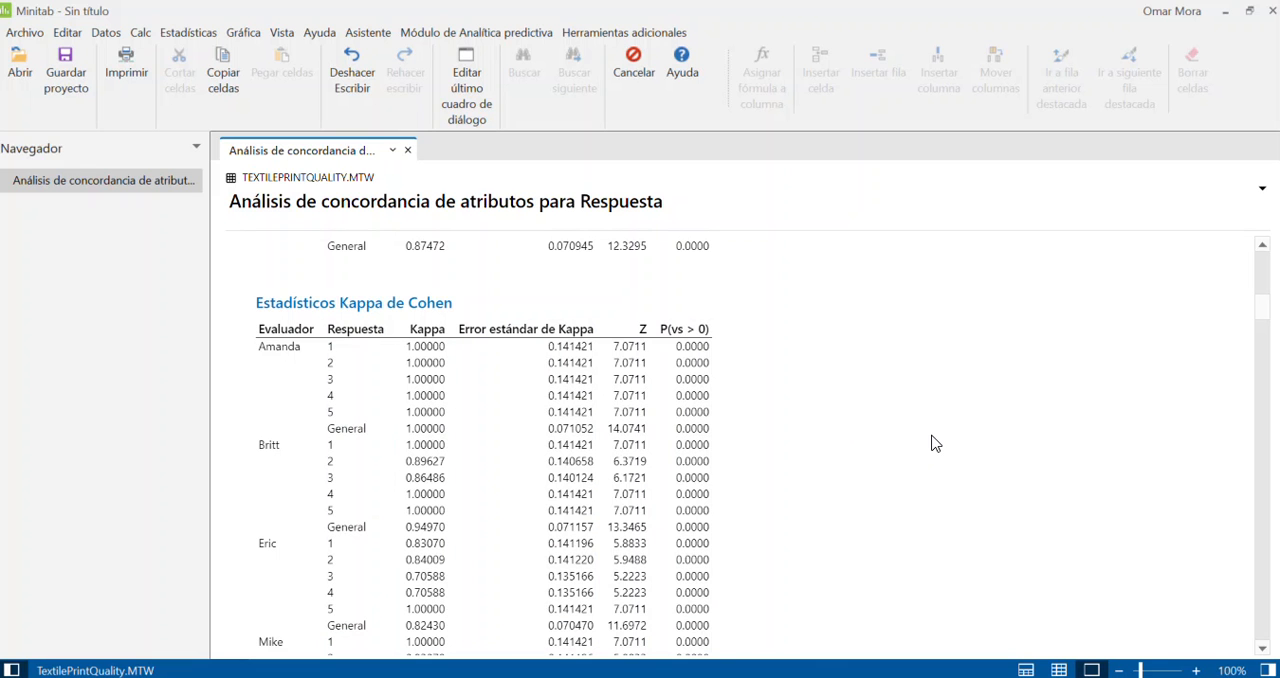
scroll(691, 472, up, 7)
scroll(691, 472, down, 10)
scroll(692, 472, up, 1)
scroll(692, 472, up, 3)
scroll(588, 432, down, 9)
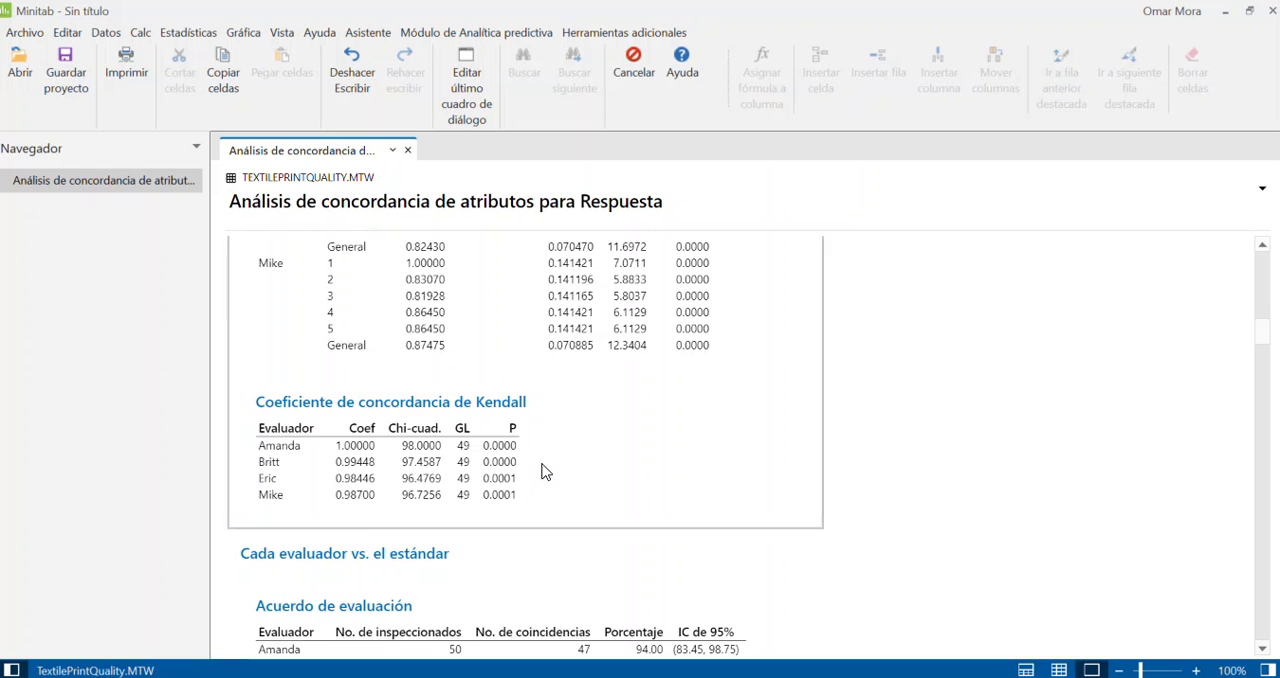
Step: Examine the agreement, kappa statistics and Kendall correlation coefficients for each appraiser versus the standard
scroll(543, 469, down, 1)
scroll(543, 469, down, 4)
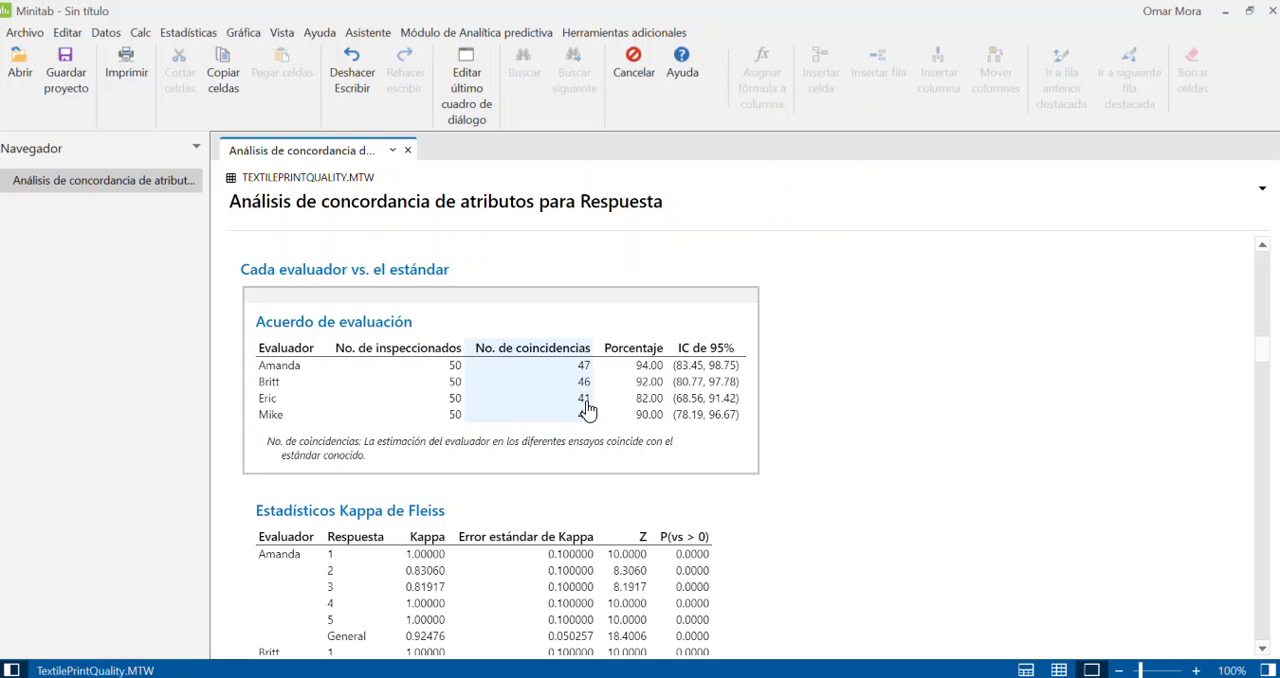
scroll(588, 410, down, 4)
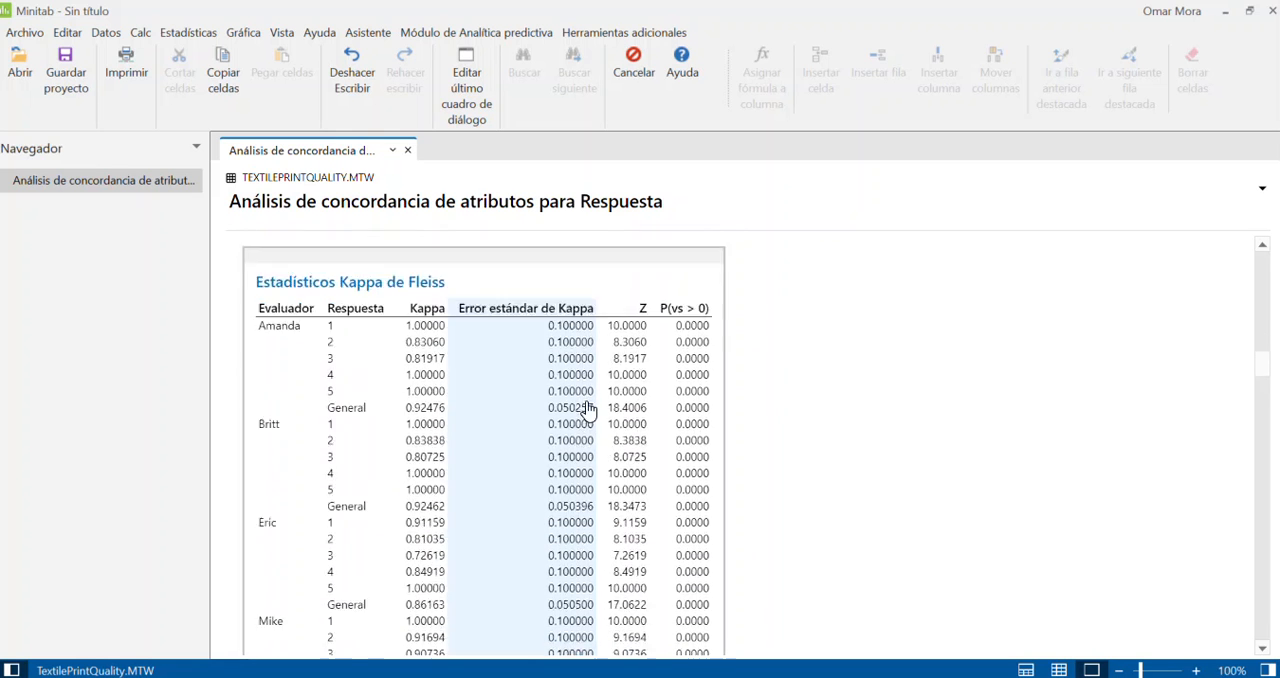
scroll(588, 410, down, 8)
scroll(543, 514, up, 1)
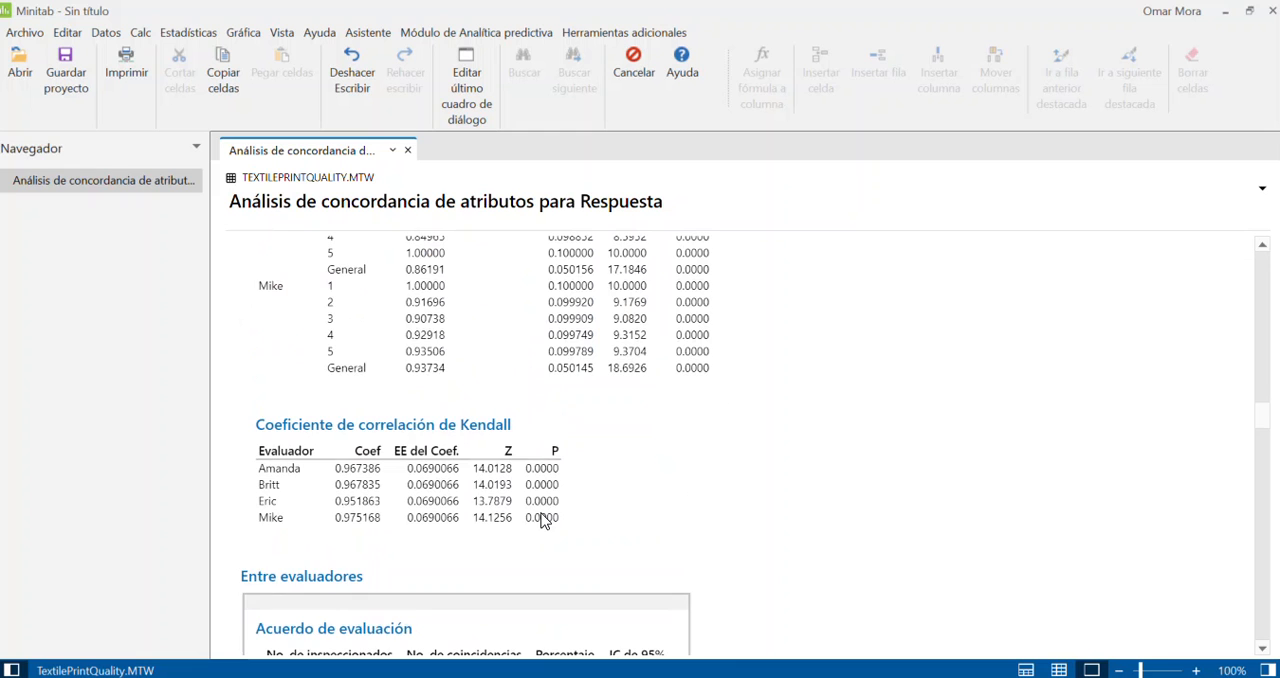
Step: Review the agreement, kappa and Kendall results between appraisers and for all appraisers versus the standard
scroll(543, 520, down, 4)
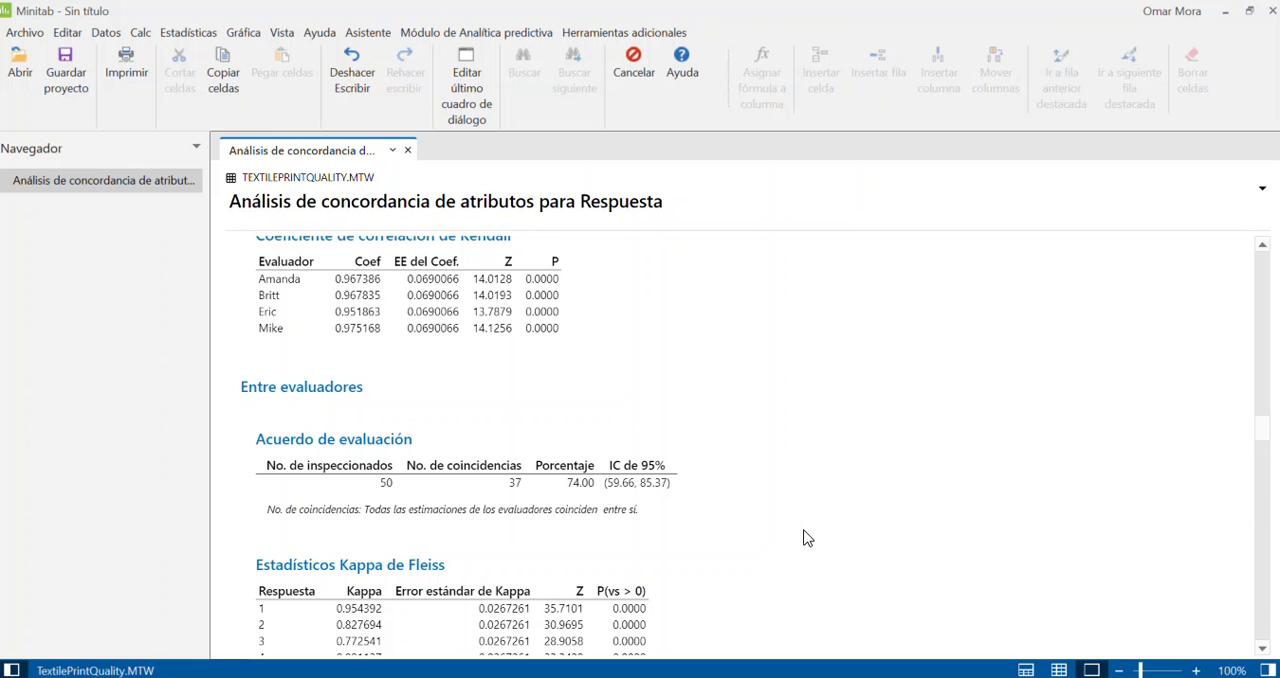
scroll(774, 543, down, 2)
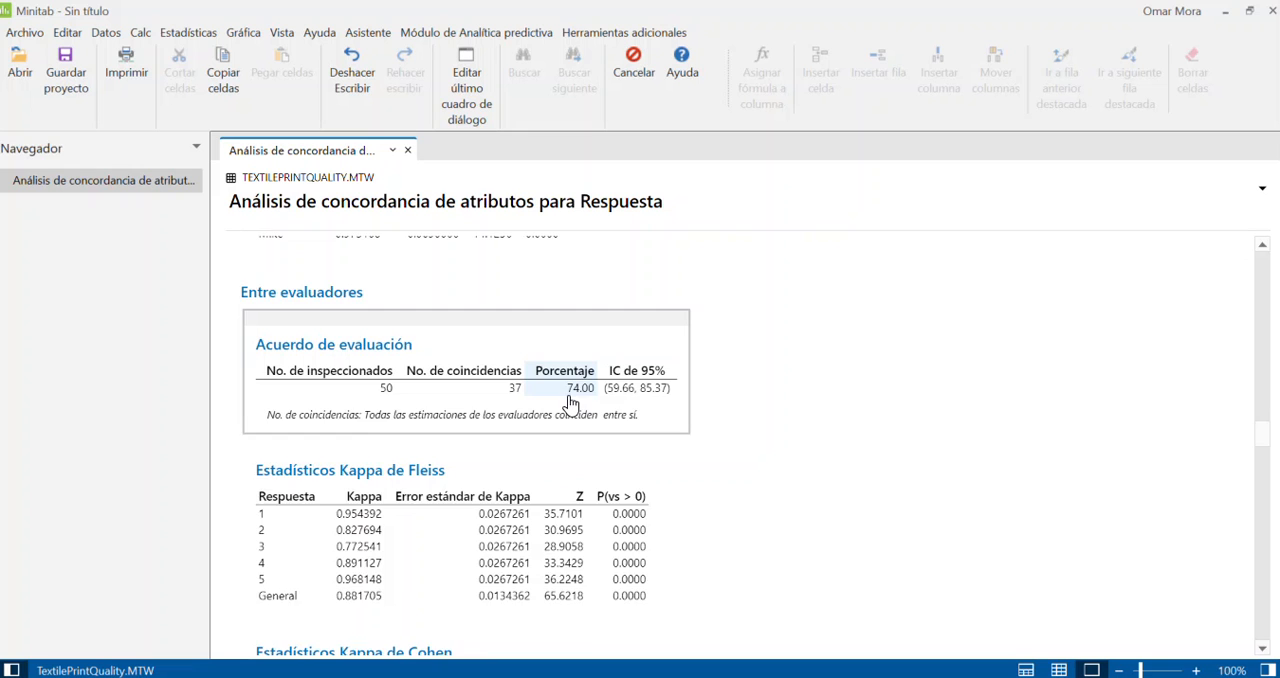
scroll(570, 402, down, 5)
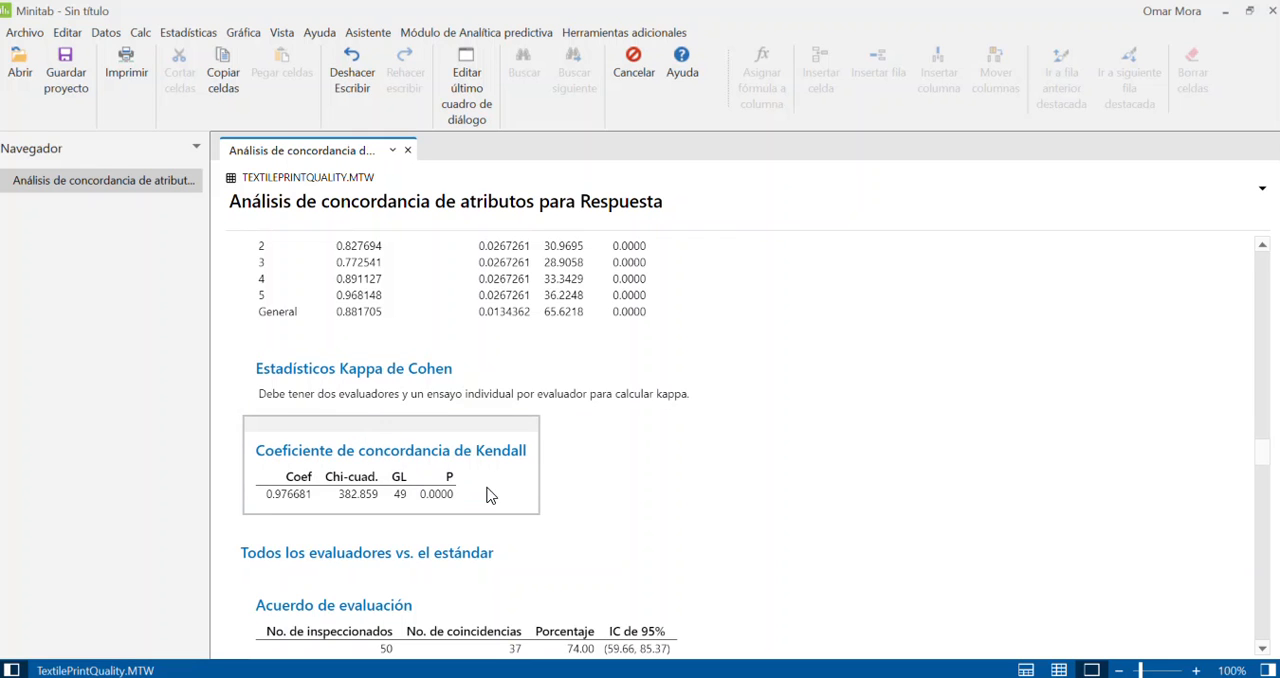
scroll(406, 534, down, 4)
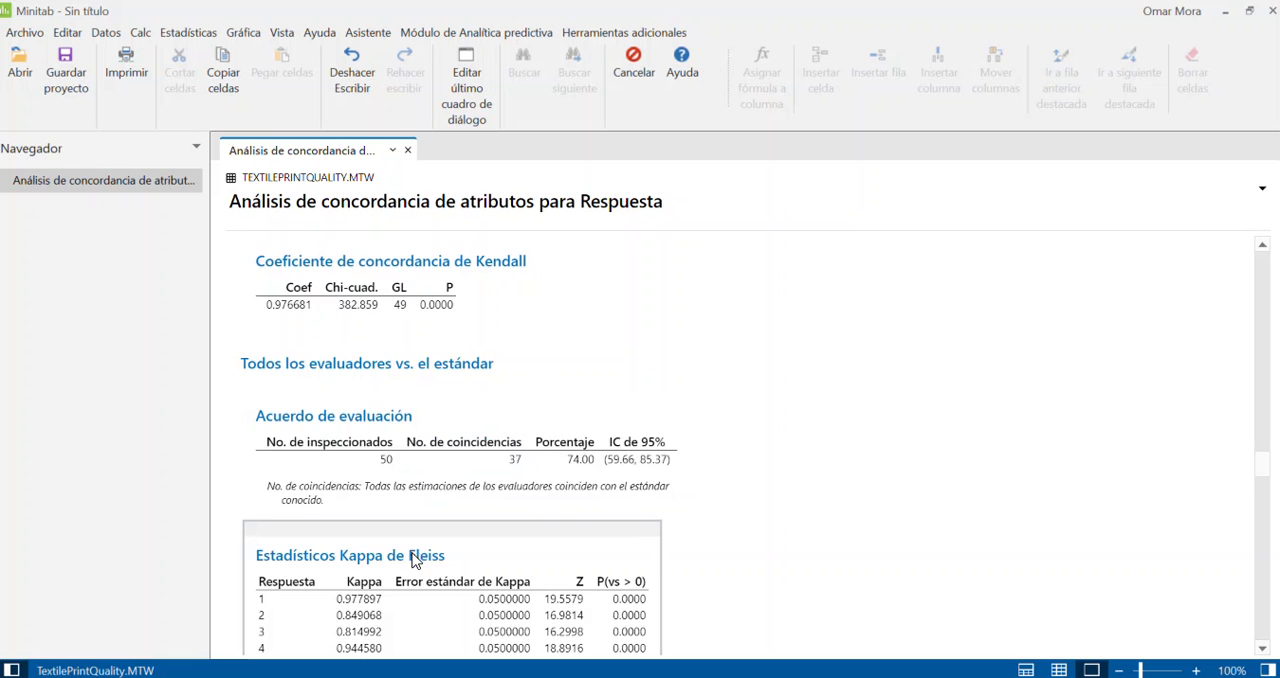
scroll(417, 561, down, 6)
scroll(417, 561, down, 6)
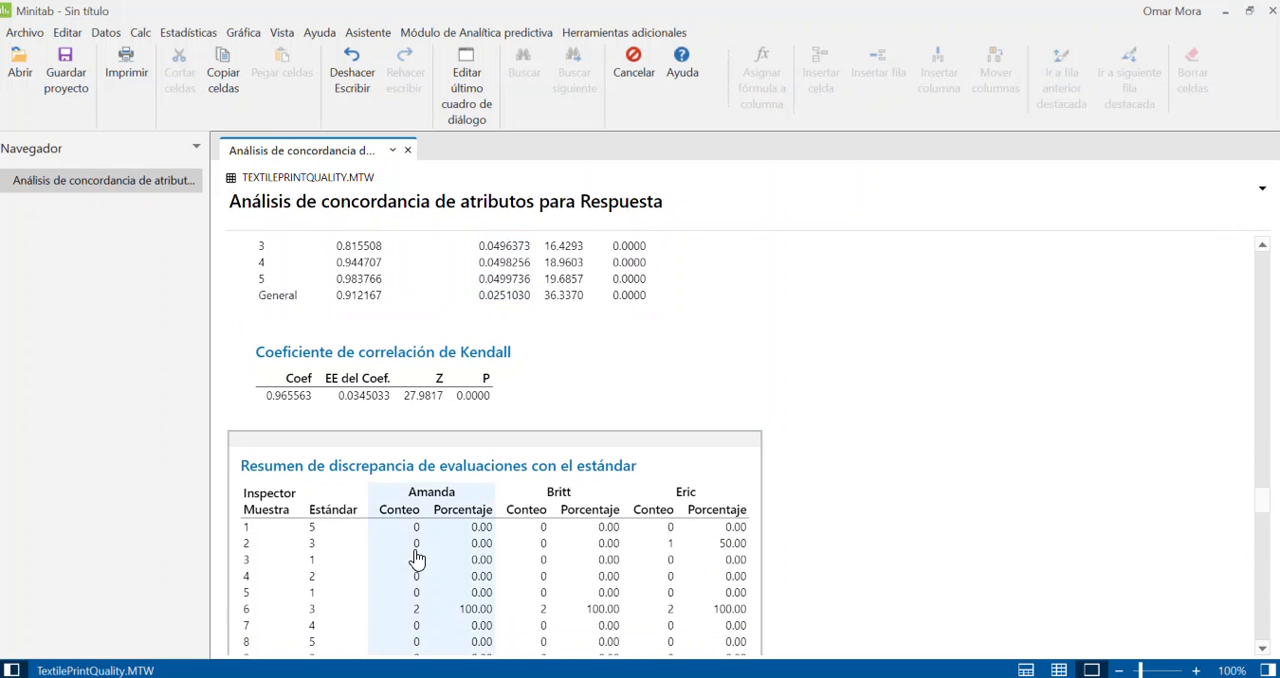
Step: Examine the per-sample summary of disagreement with the standard and the assessment agreement graphs
scroll(417, 557, down, 7)
scroll(417, 557, up, 7)
scroll(417, 557, down, 20)
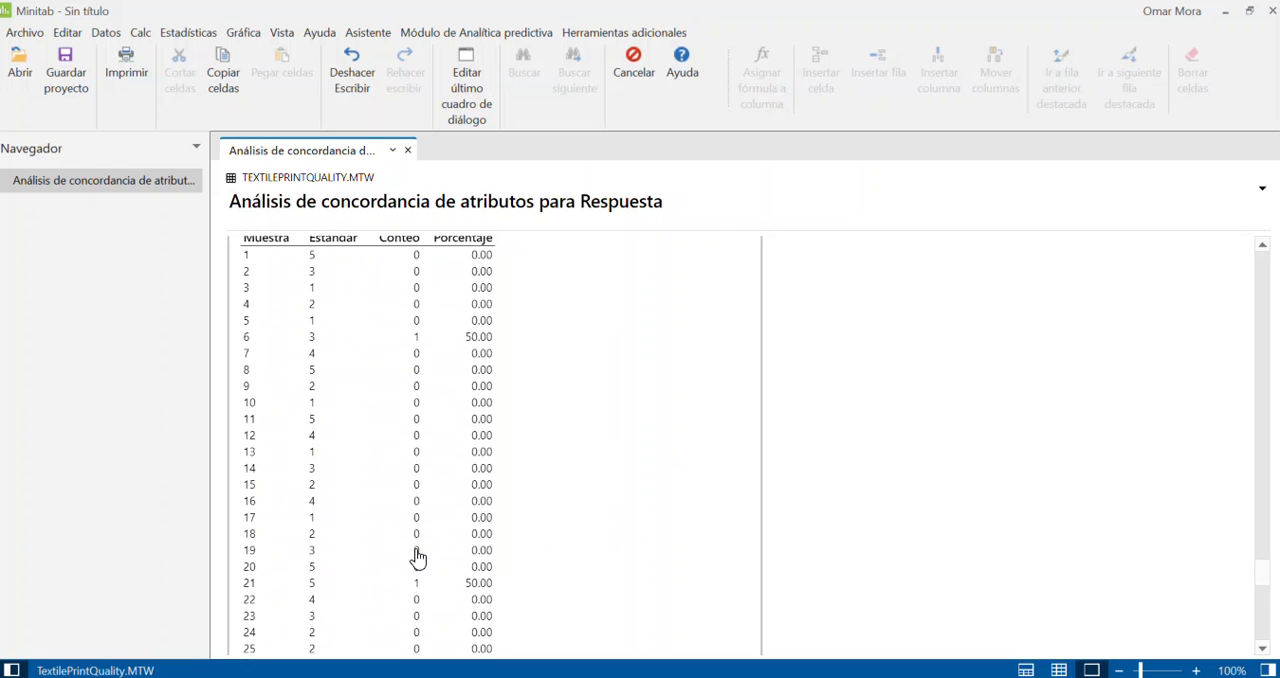
scroll(417, 557, down, 15)
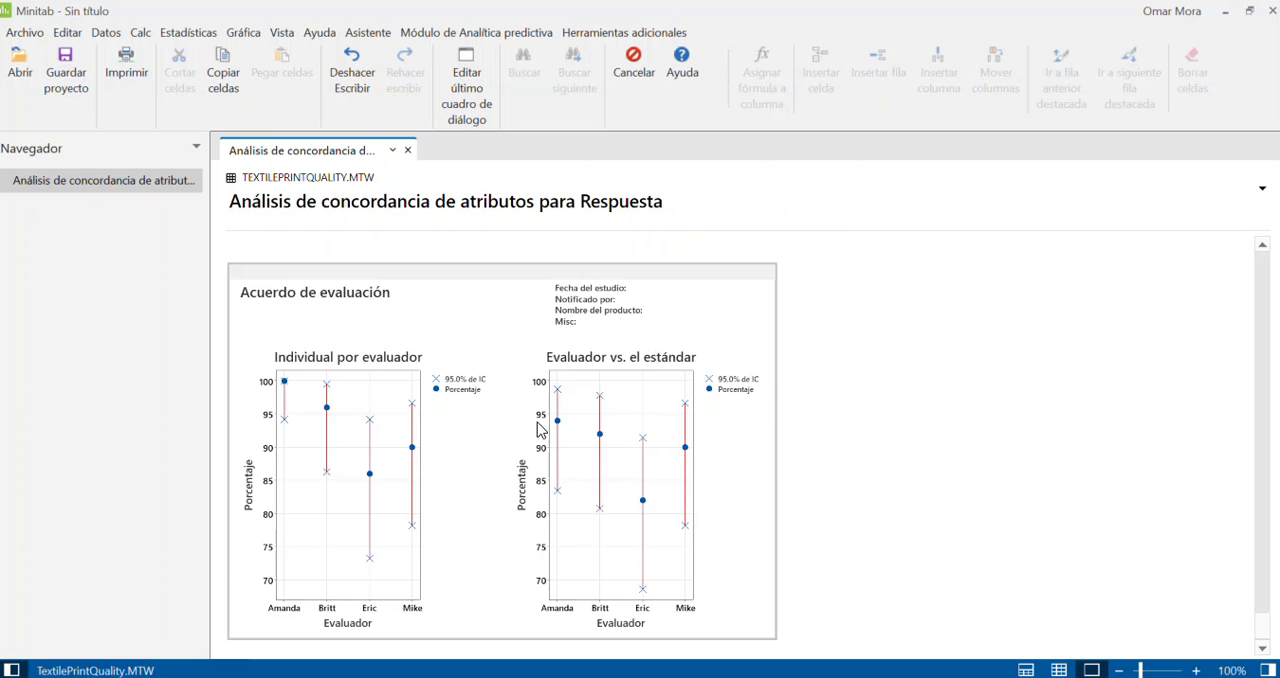
Step: Return from the agreement graphs to the within-appraiser agreement table at the start of the report
scroll(675, 552, down, 10)
scroll(675, 552, up, 7)
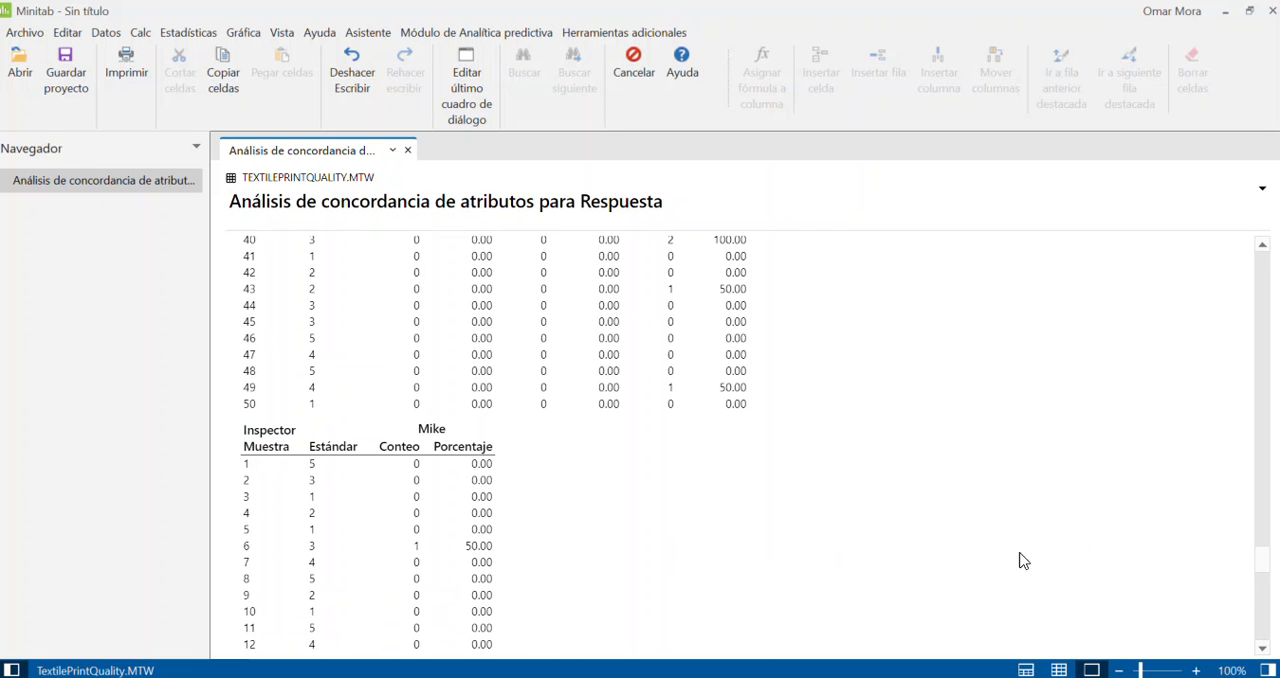
scroll(1262, 558, up, 1)
drag(1262, 558, 1262, 257)
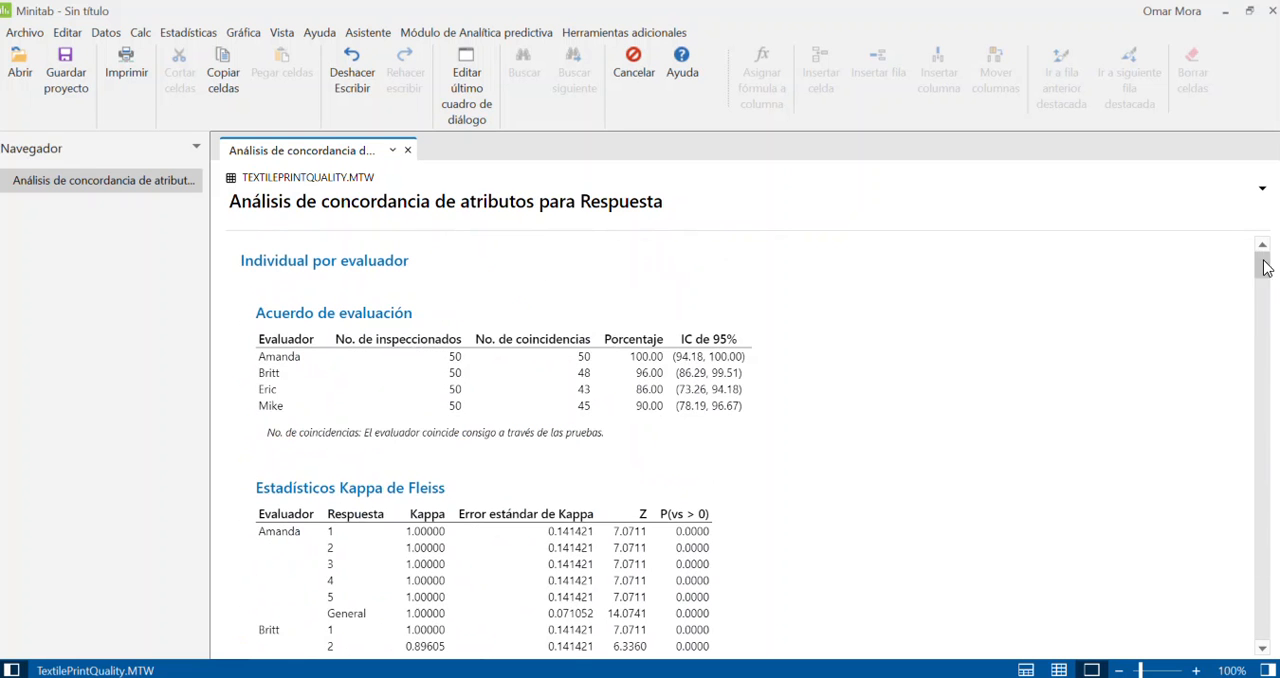